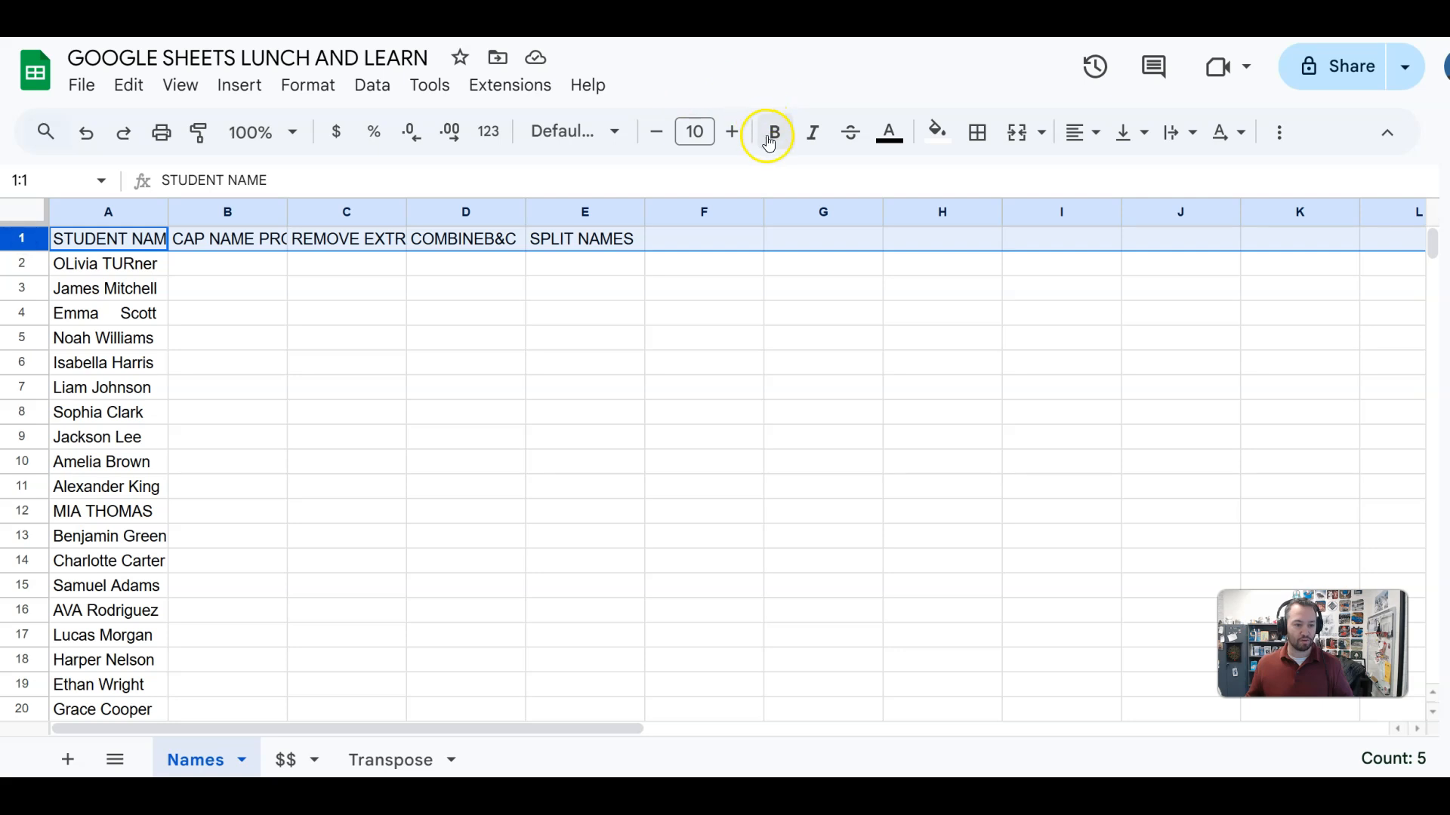
# Bold and center the header row, and fit the widths of columns A through D to their contents.
pyautogui.click(1083, 135)
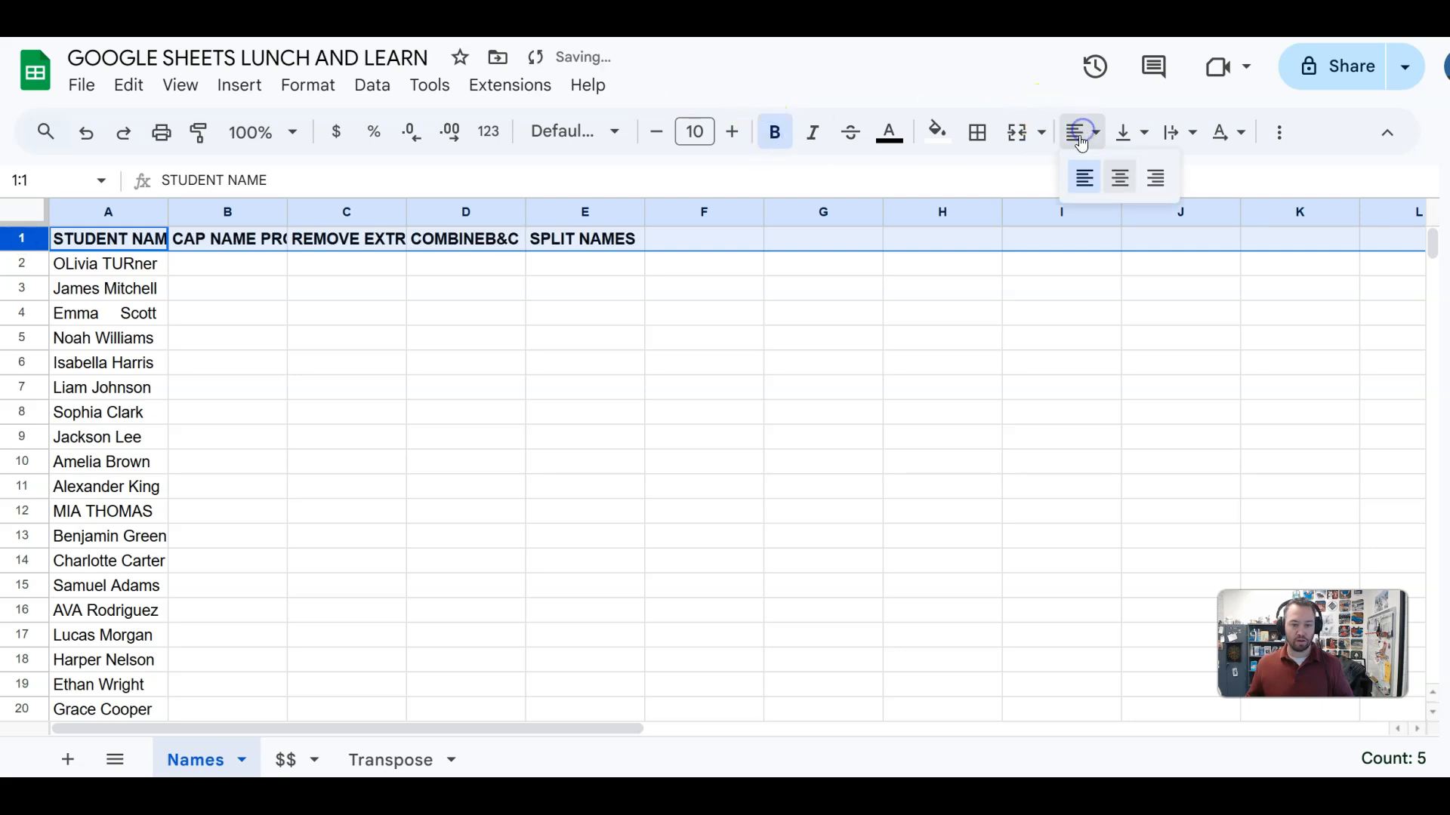
pyautogui.click(1116, 179)
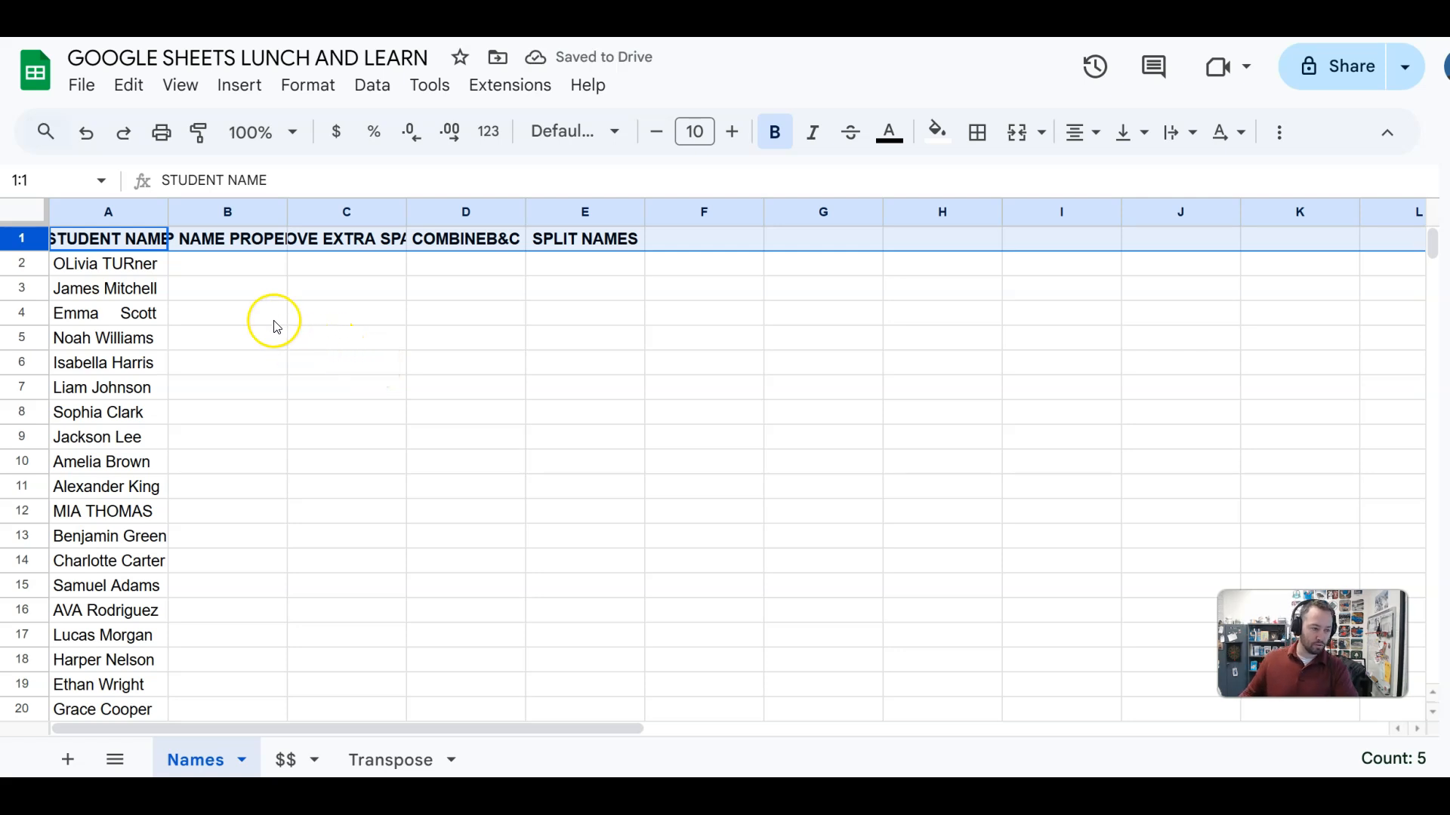
pyautogui.doubleClick(168, 214)
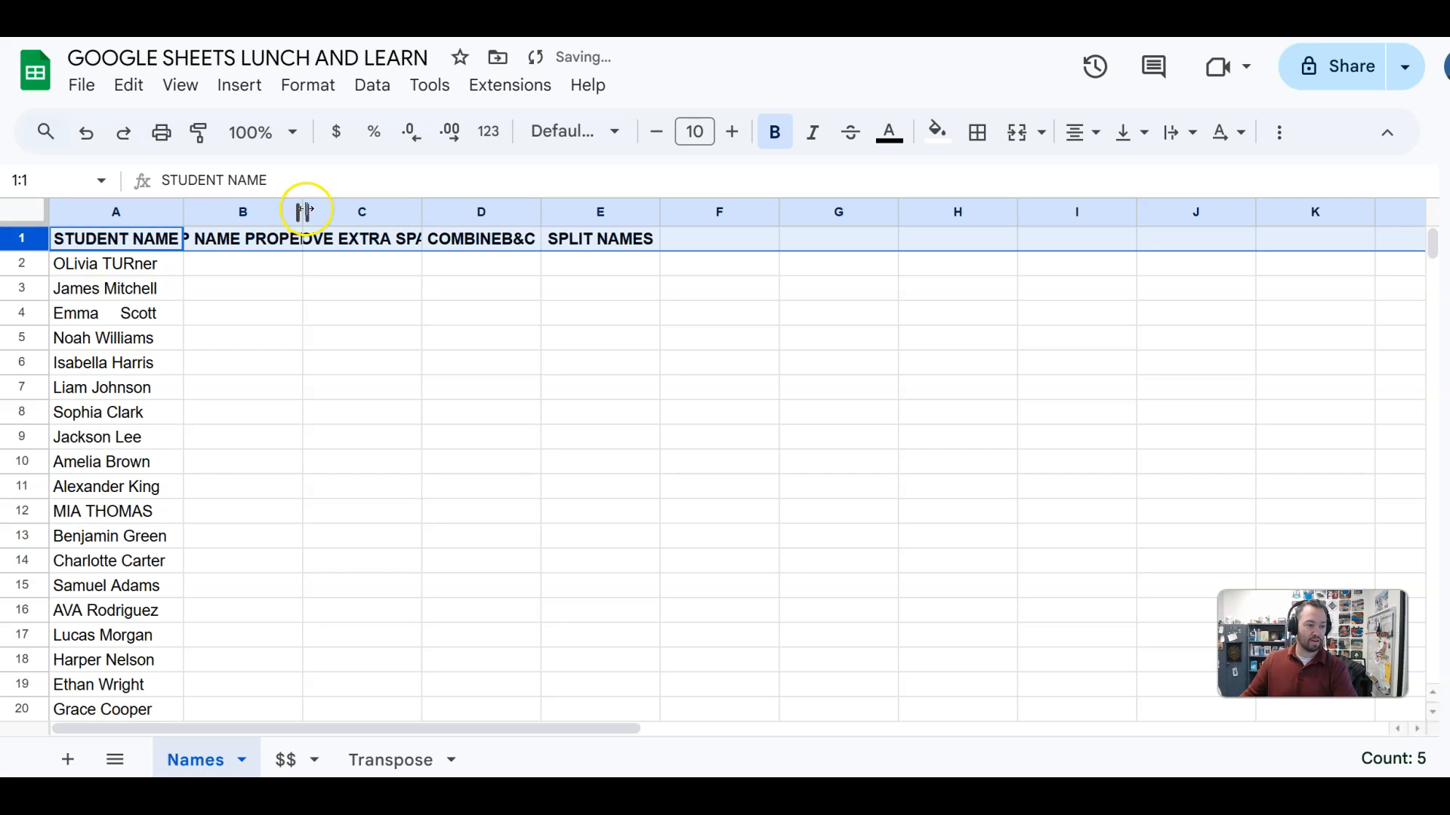
pyautogui.doubleClick(302, 212)
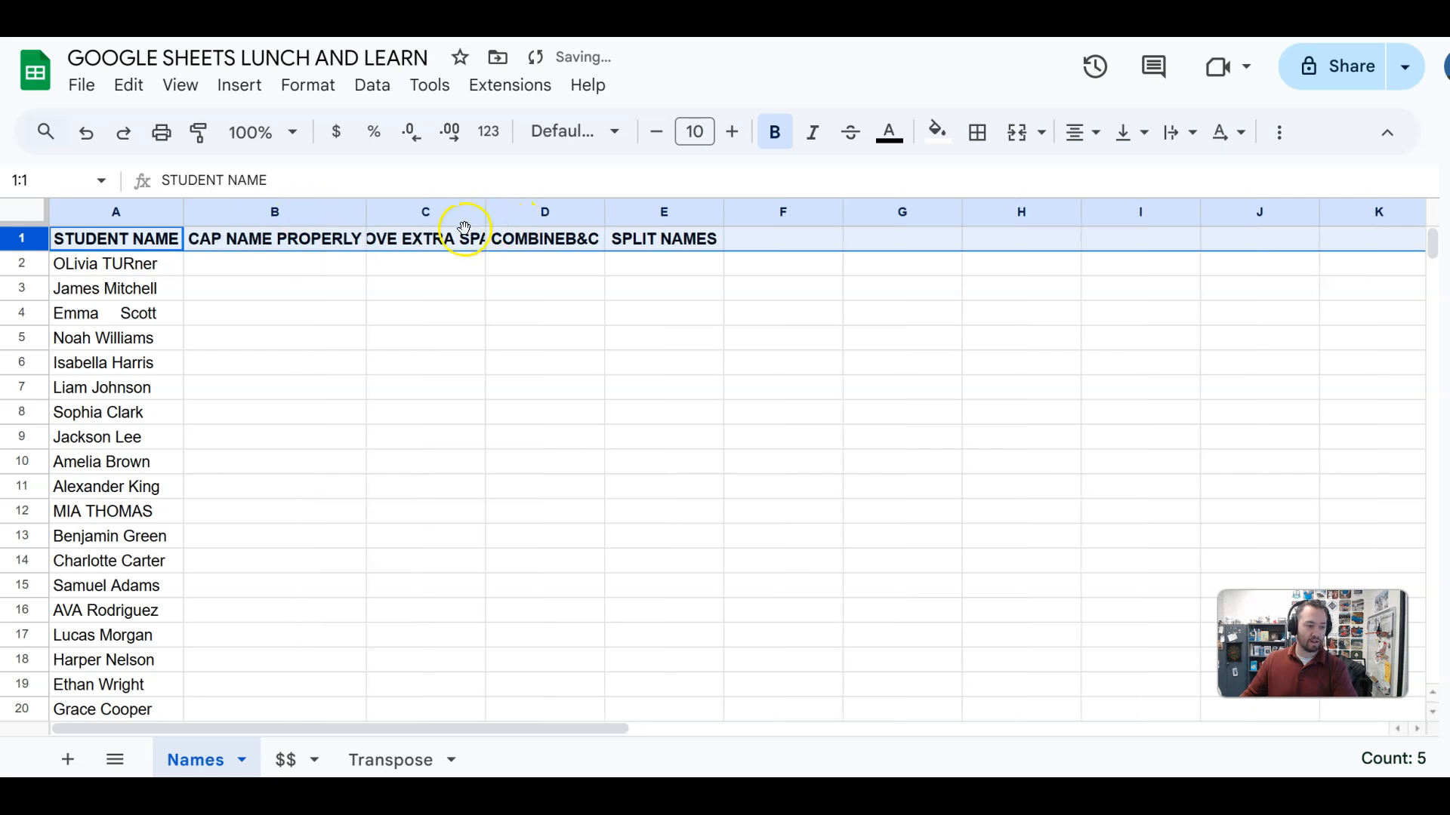
pyautogui.doubleClick(486, 213)
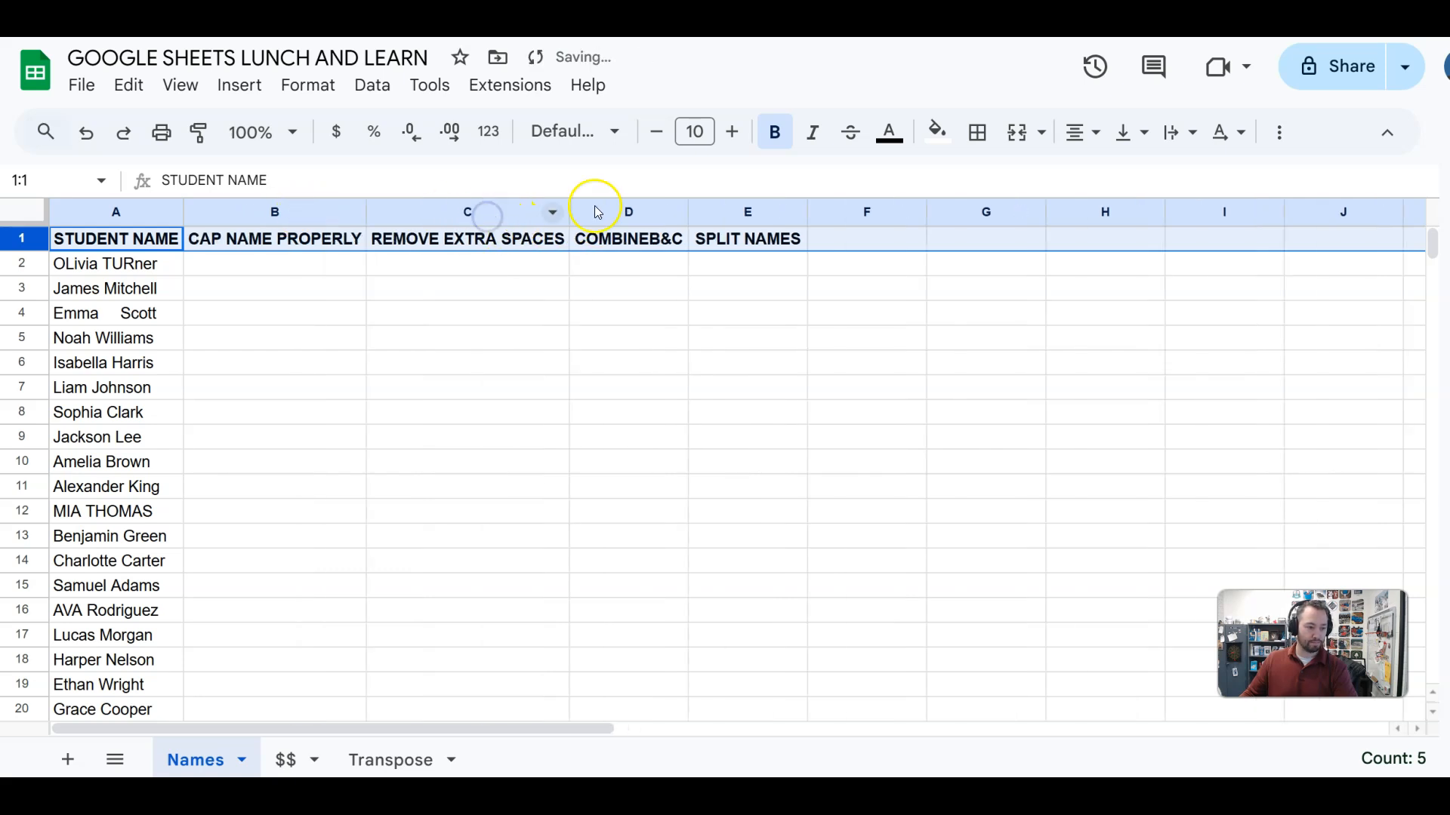
pyautogui.doubleClick(687, 212)
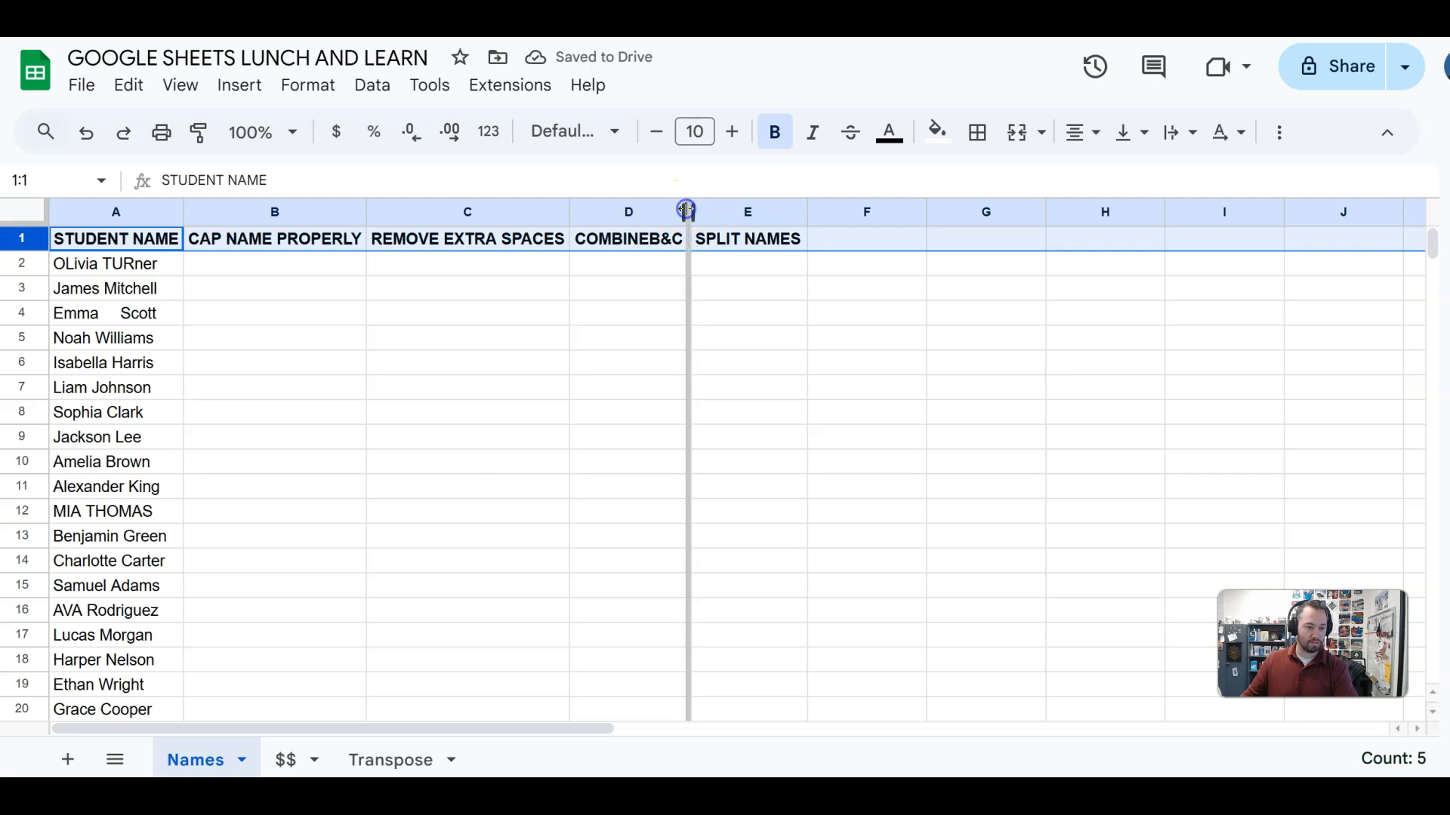
pyautogui.doubleClick(688, 212)
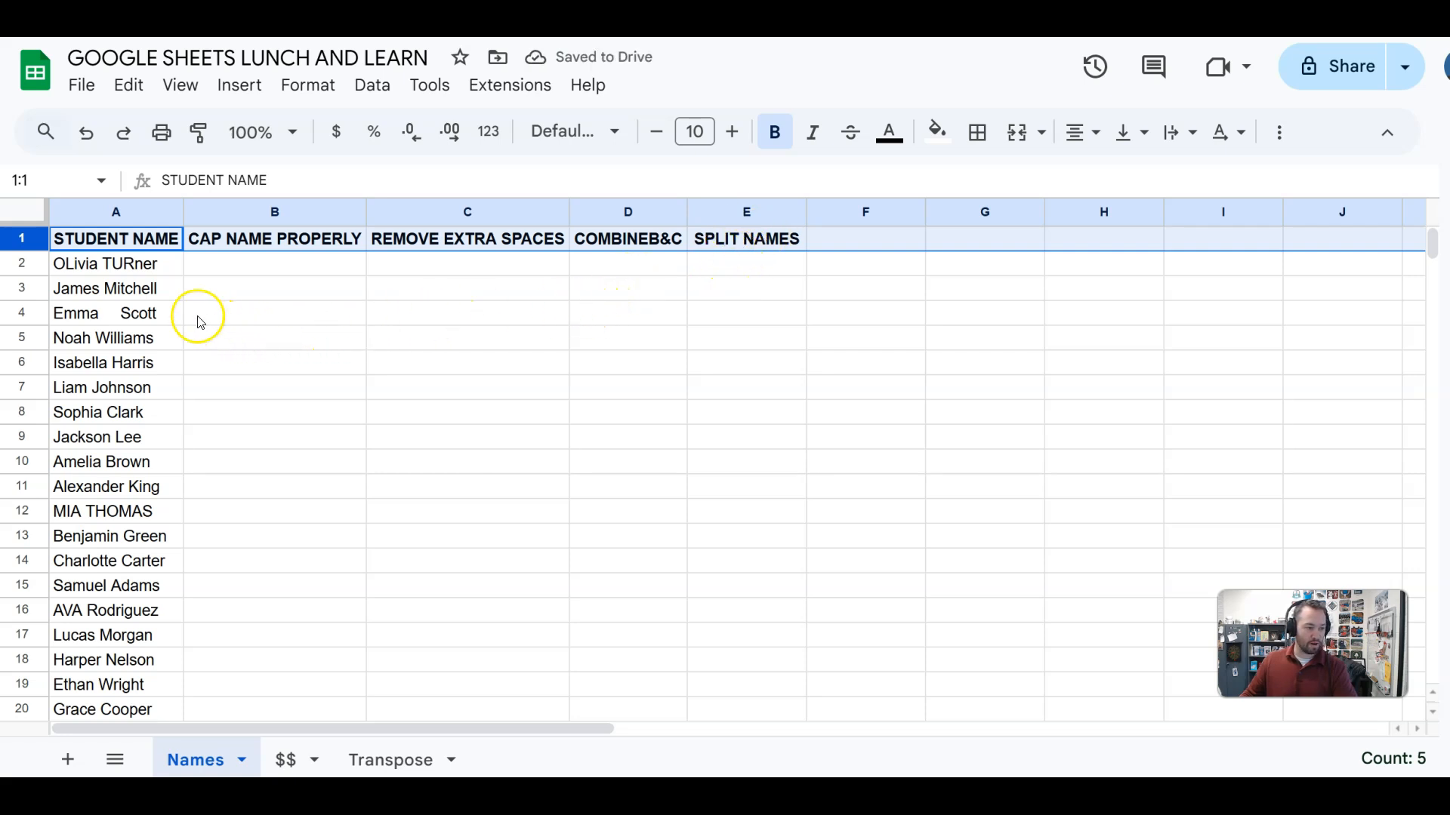
# Freeze row 1 so the headers stay in place while scrolling through the student list.
pyautogui.moveTo(13, 223); pyautogui.dragTo(17, 253)
pyautogui.click(440, 391)
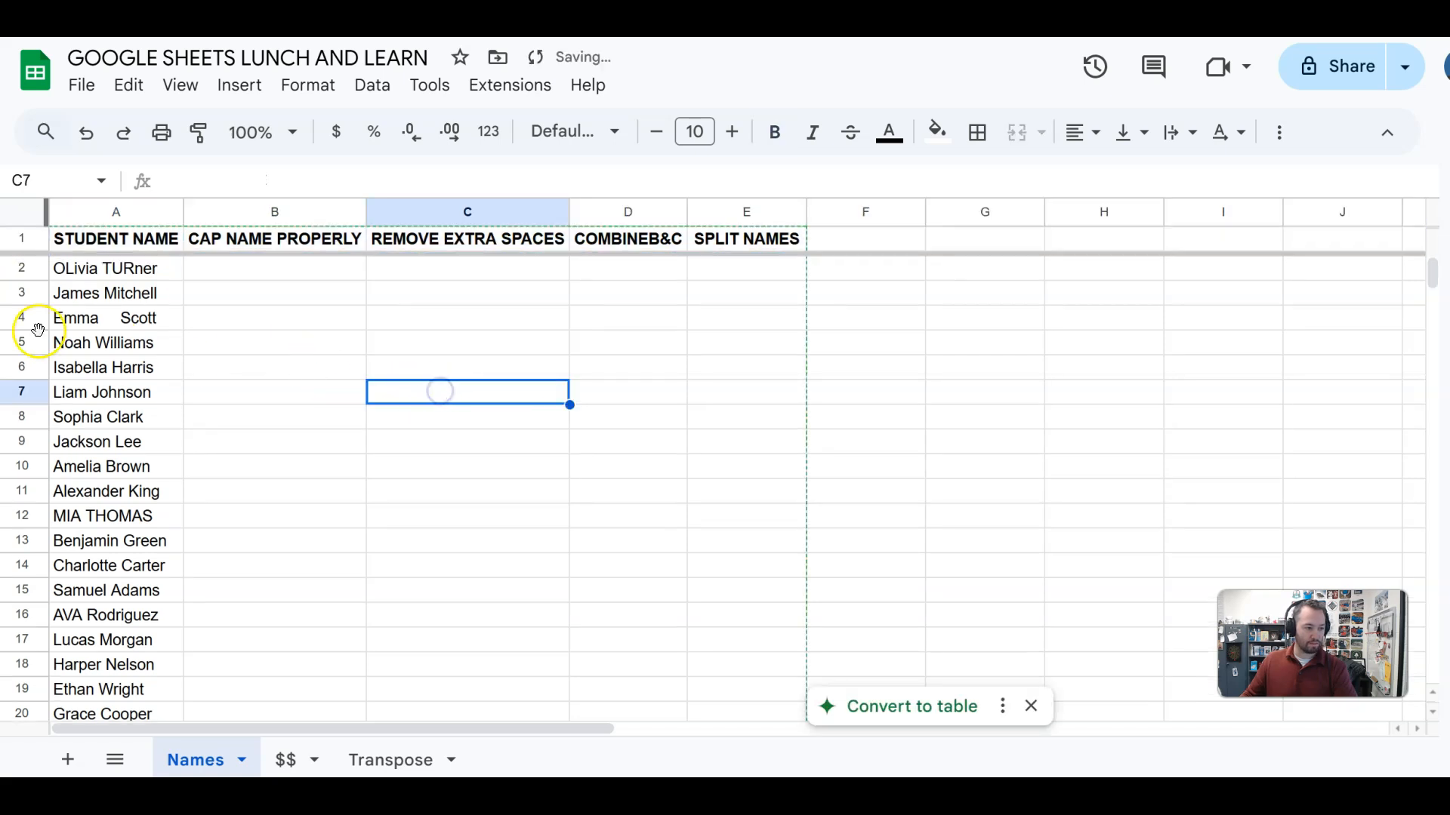
pyautogui.scroll(-4, 242, 327)
pyautogui.scroll(4, 242, 320)
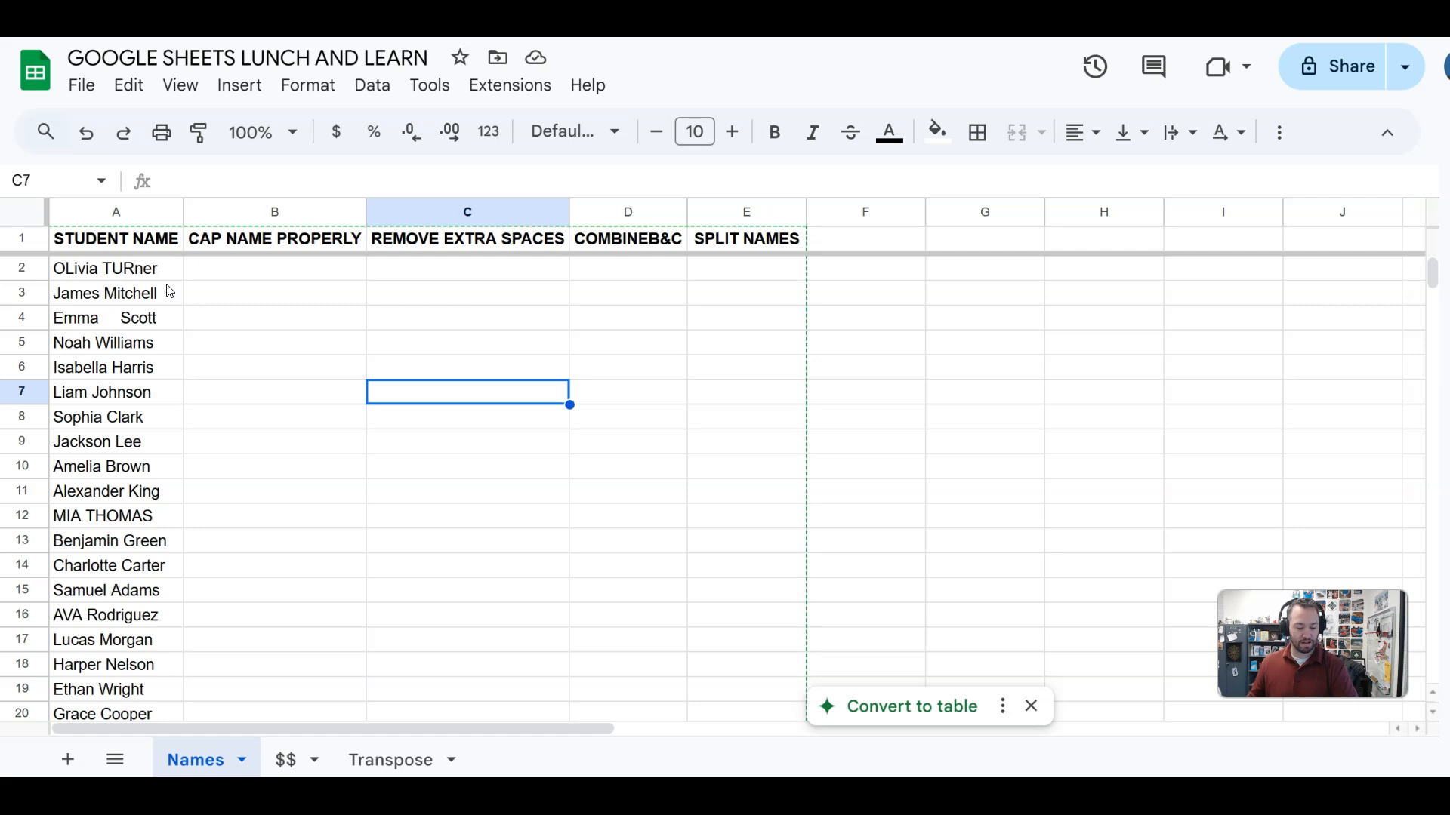
# Enter =PROPER(A2) in B2 and accept the suggested autofill for the rest of the CAP NAME PROPERLY column.
pyautogui.click(251, 280)
pyautogui.write('=')
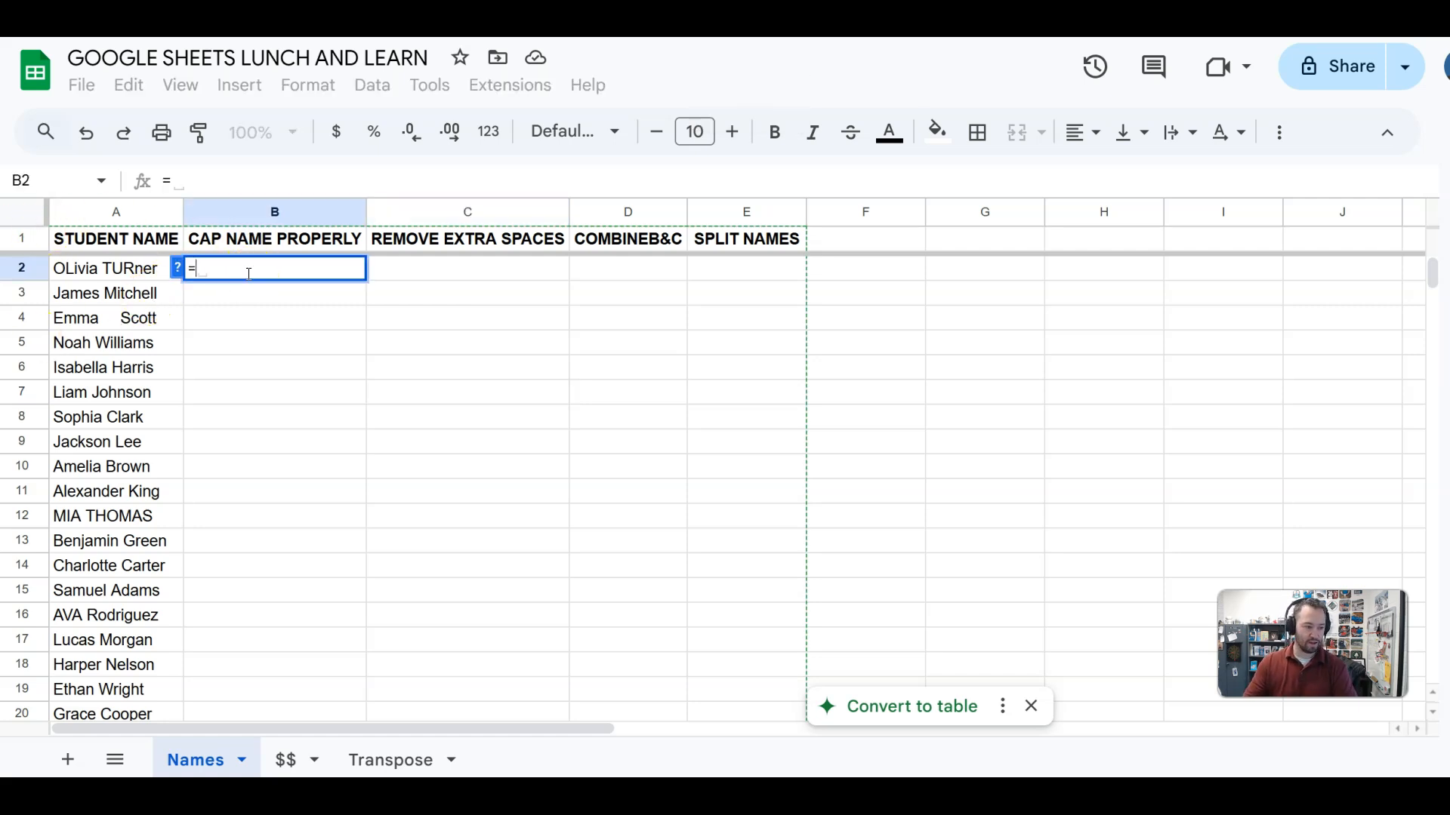
pyautogui.write('P')
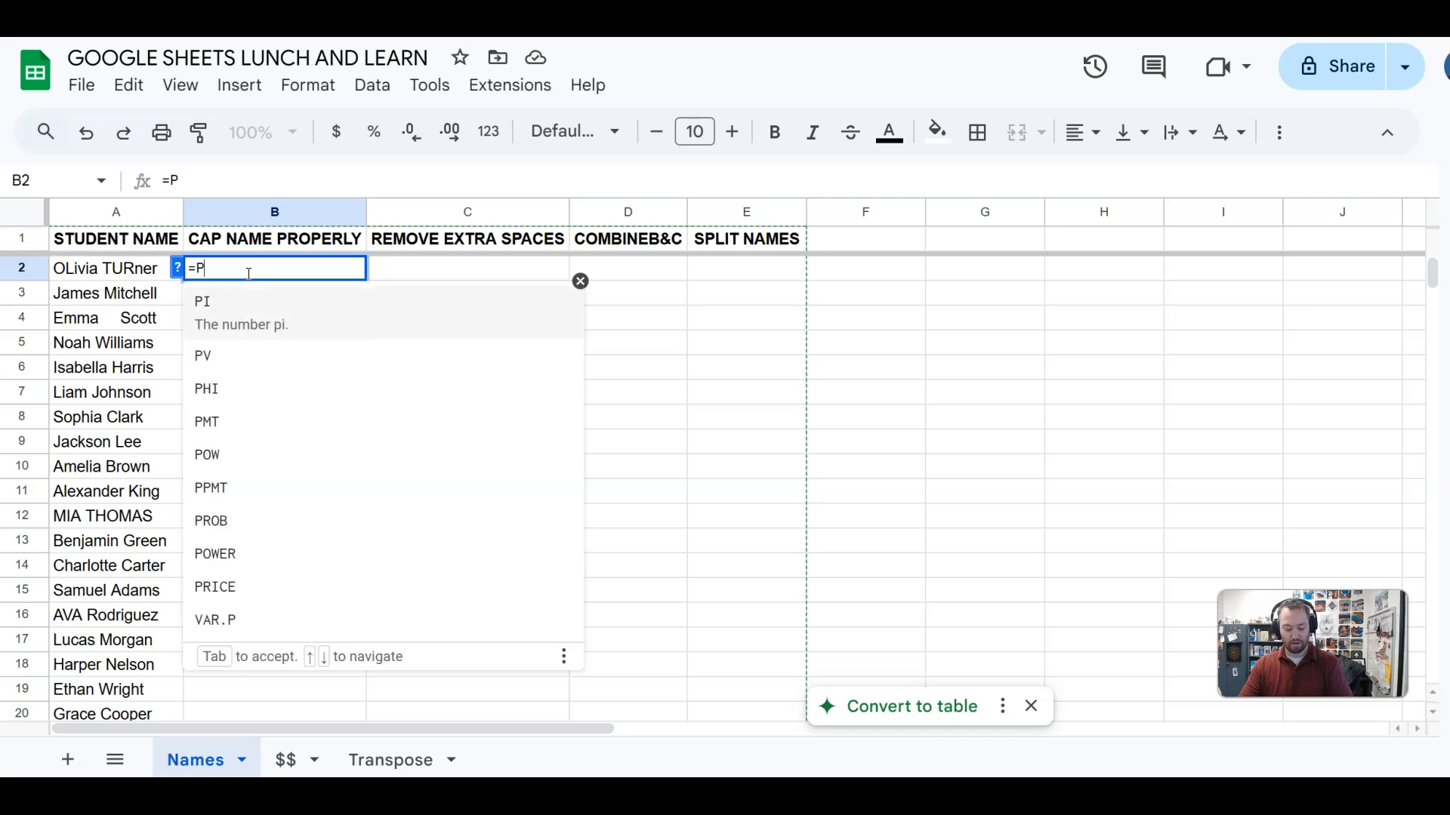
pyautogui.write('RO')
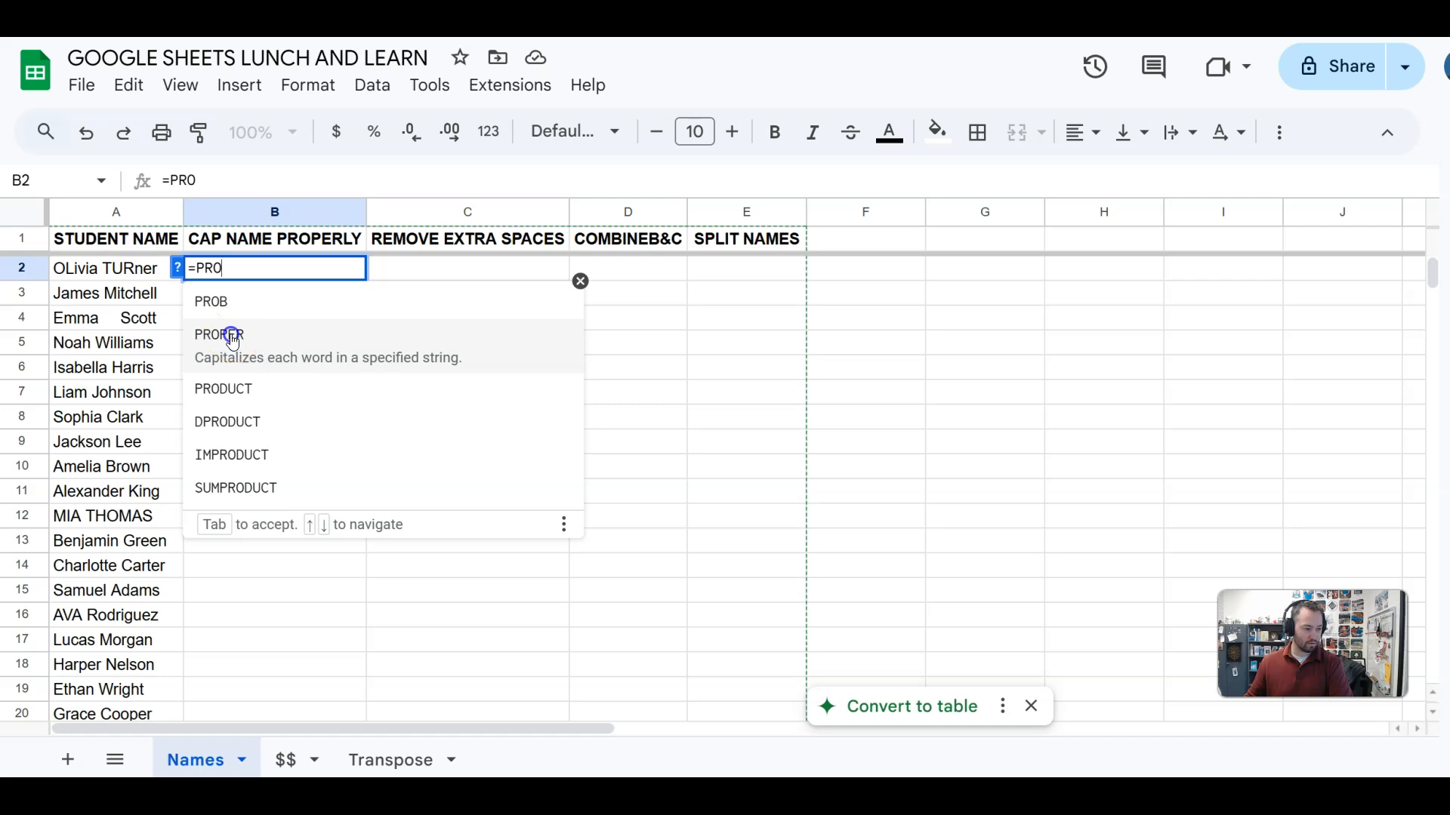
pyautogui.click(232, 337)
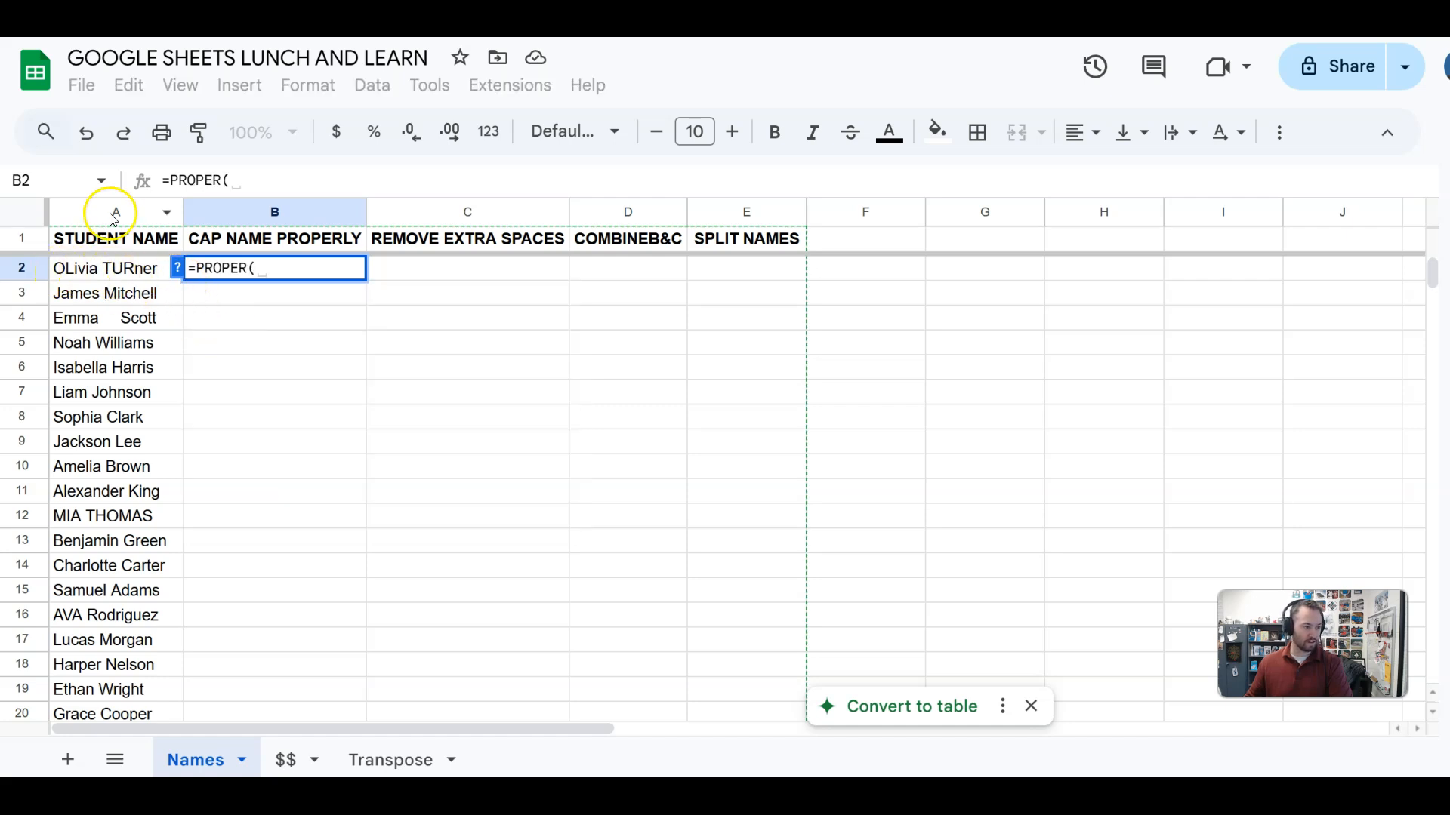
pyautogui.click(104, 271)
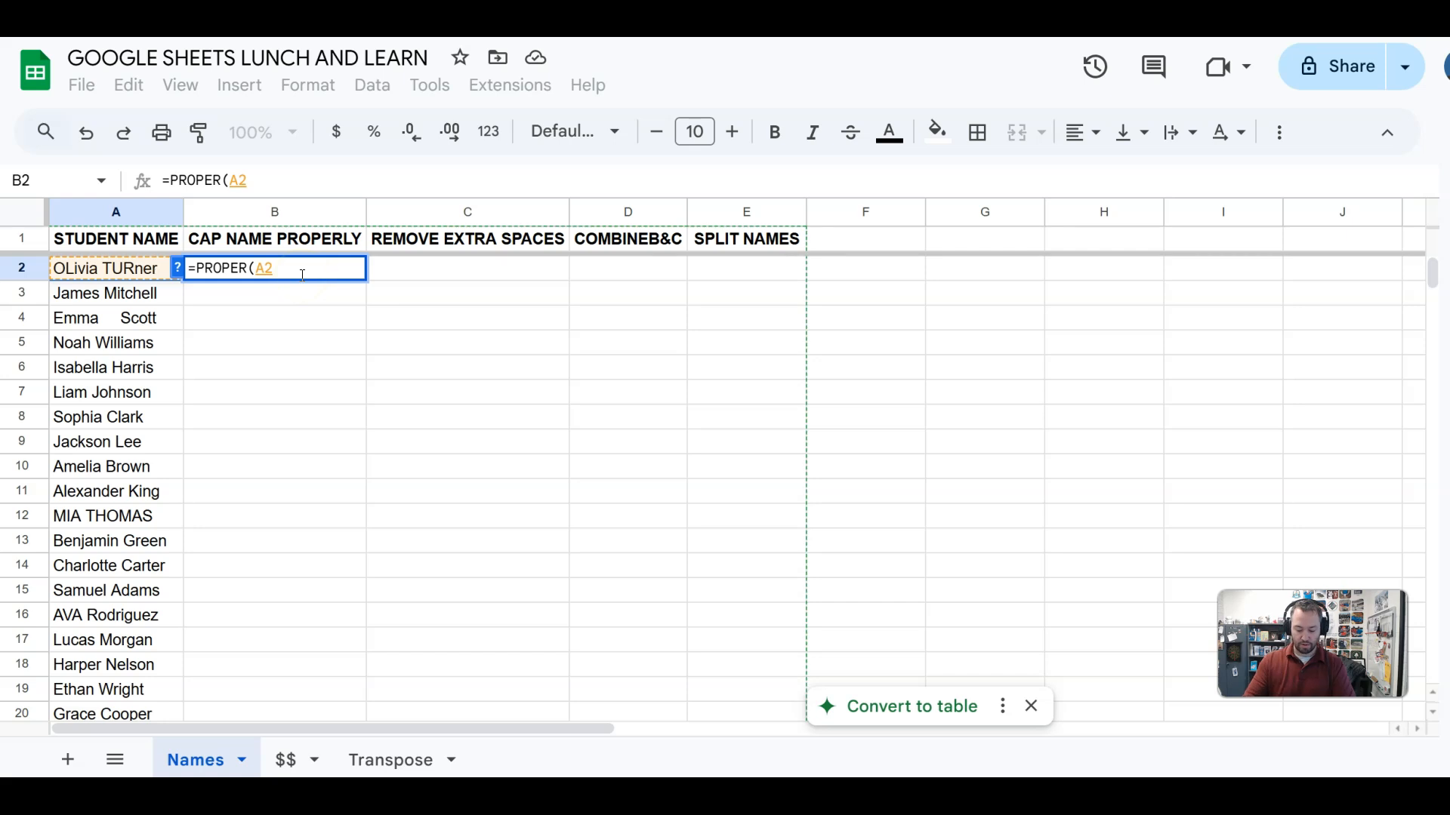
pyautogui.write(')')
pyautogui.press('Return')
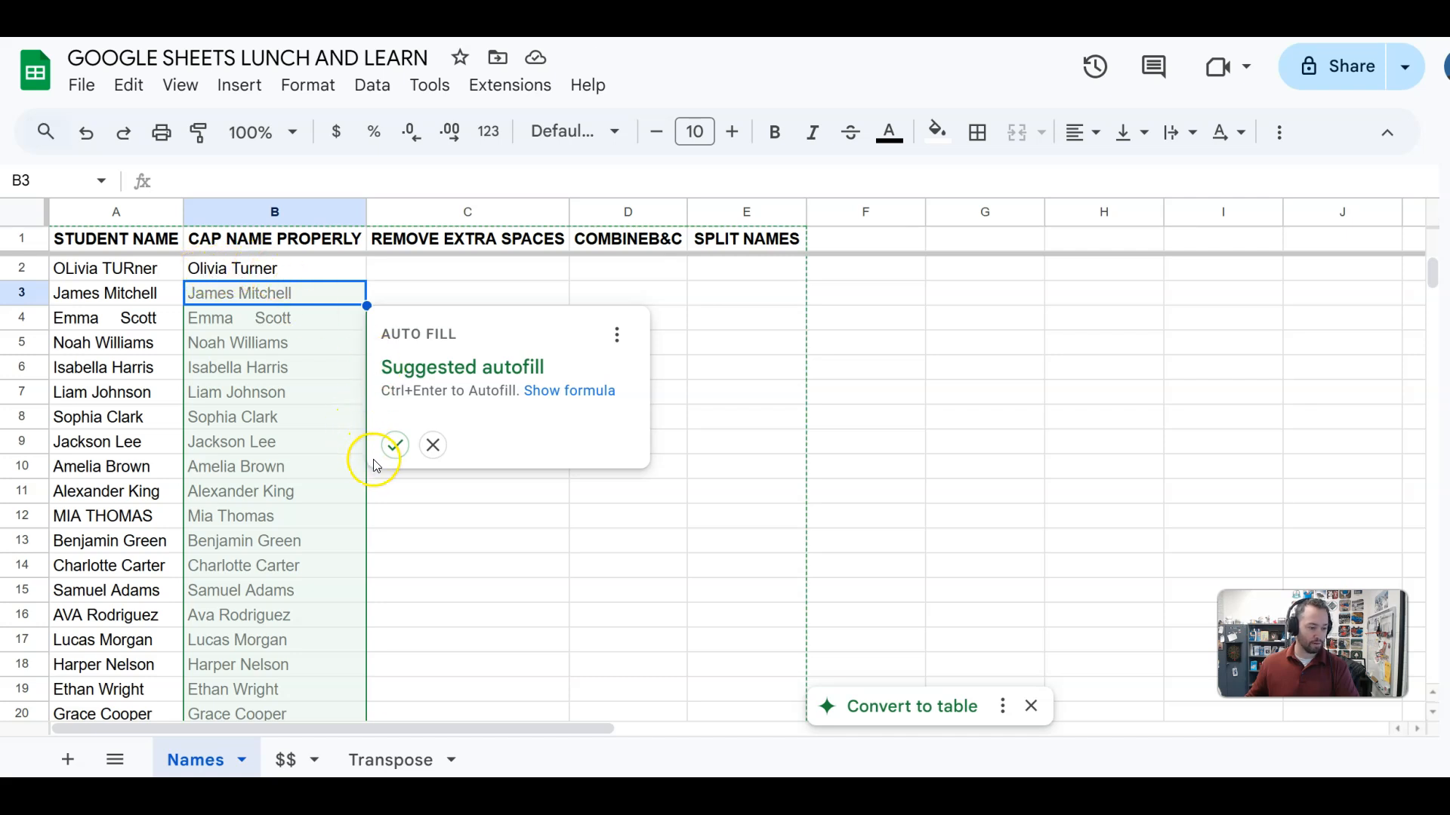
pyautogui.click(396, 450)
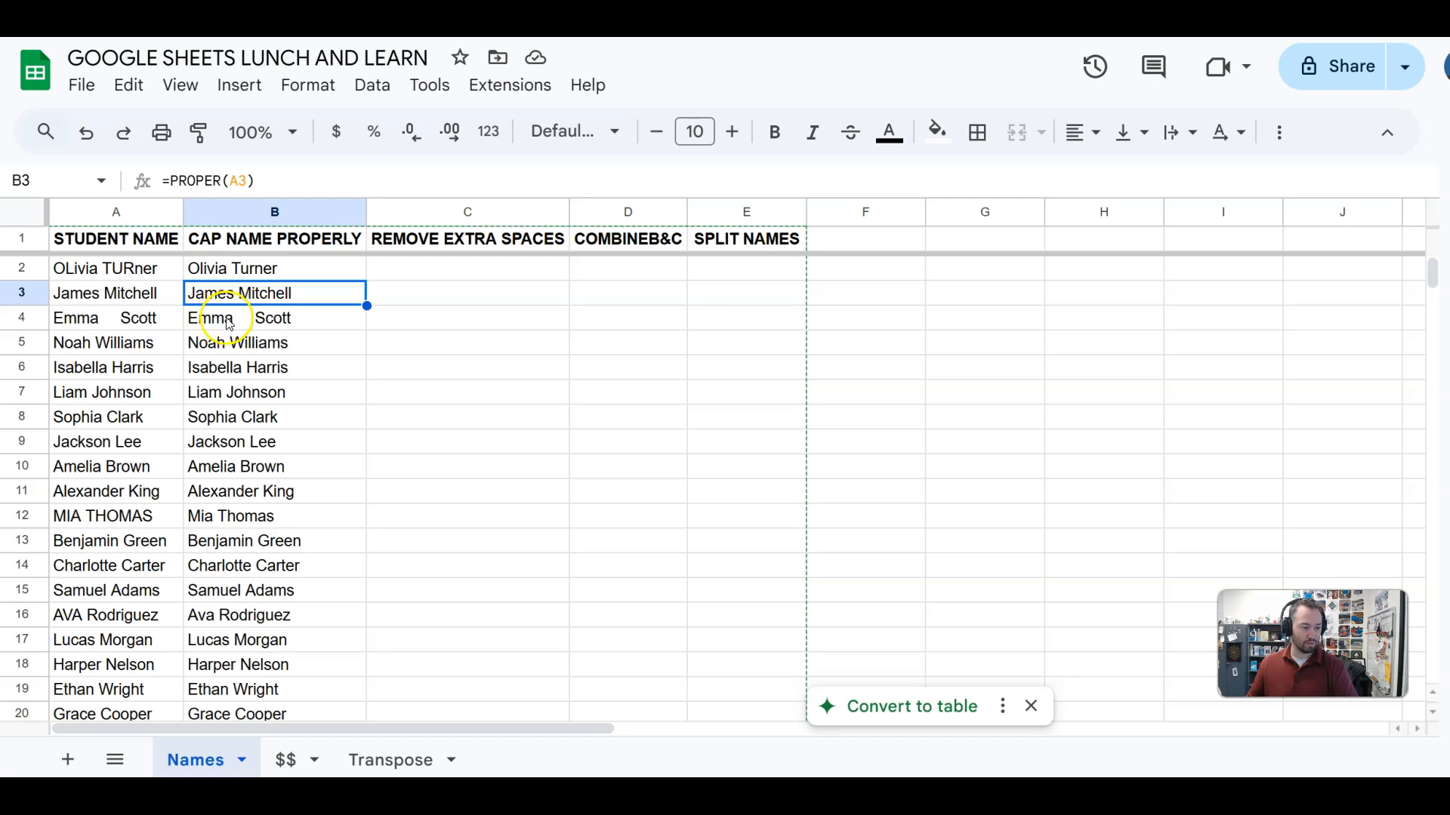
# Enter =TRIM(B2) in C2 and accept the suggested autofill for the rest of the REMOVE EXTRA SPACES column.
pyautogui.click(411, 270)
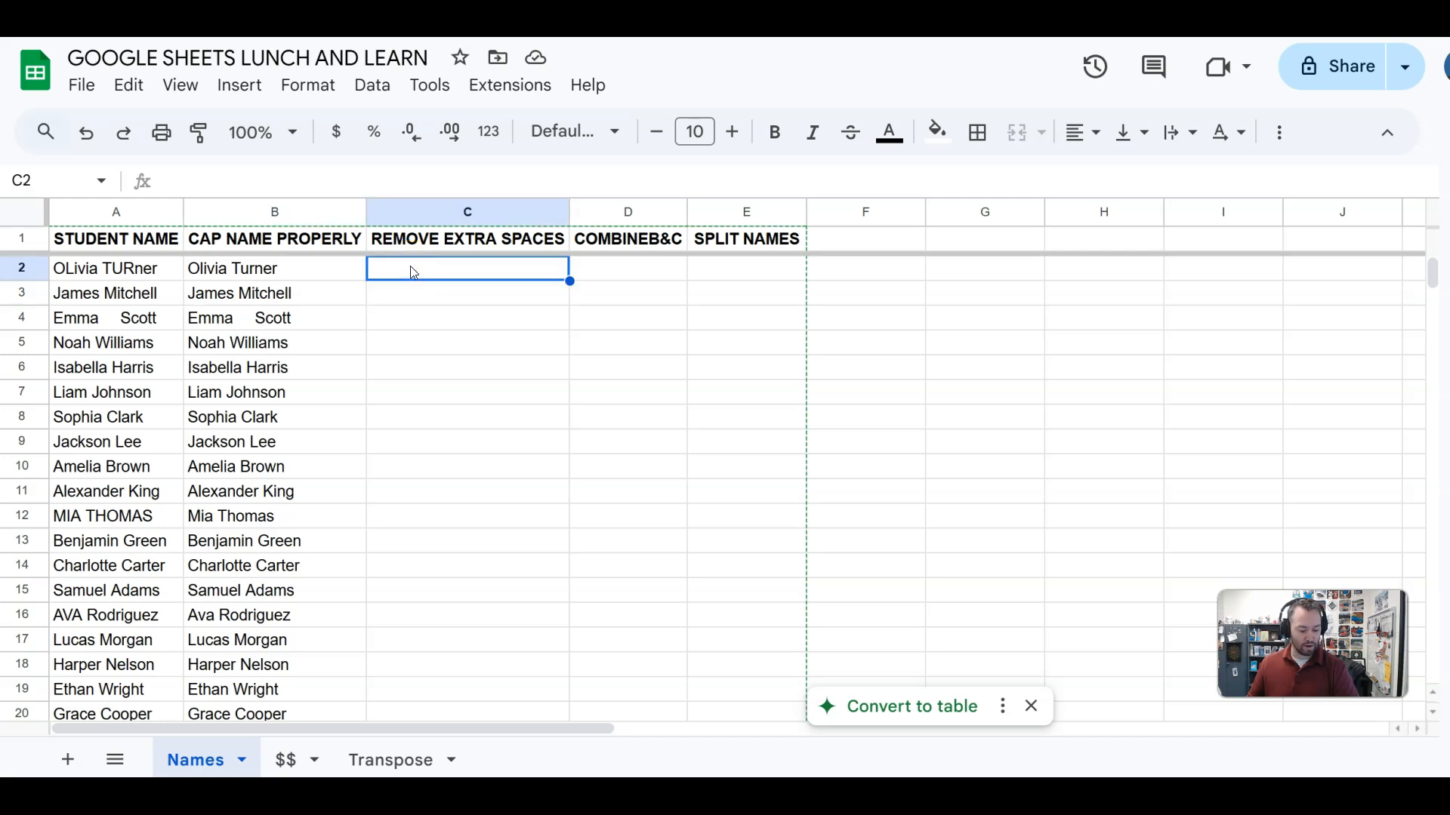
pyautogui.write('=TRIM')
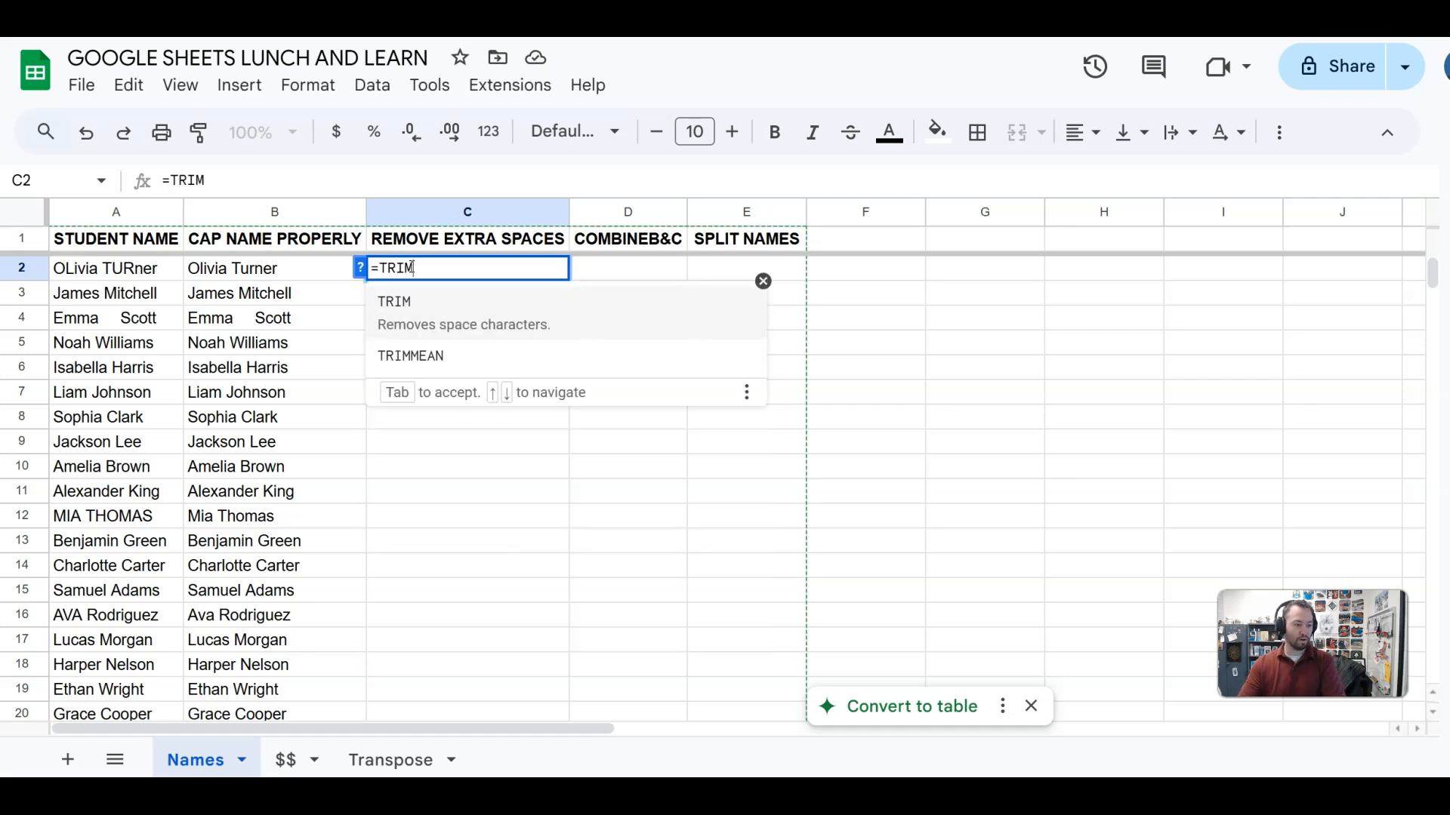
pyautogui.click(429, 305)
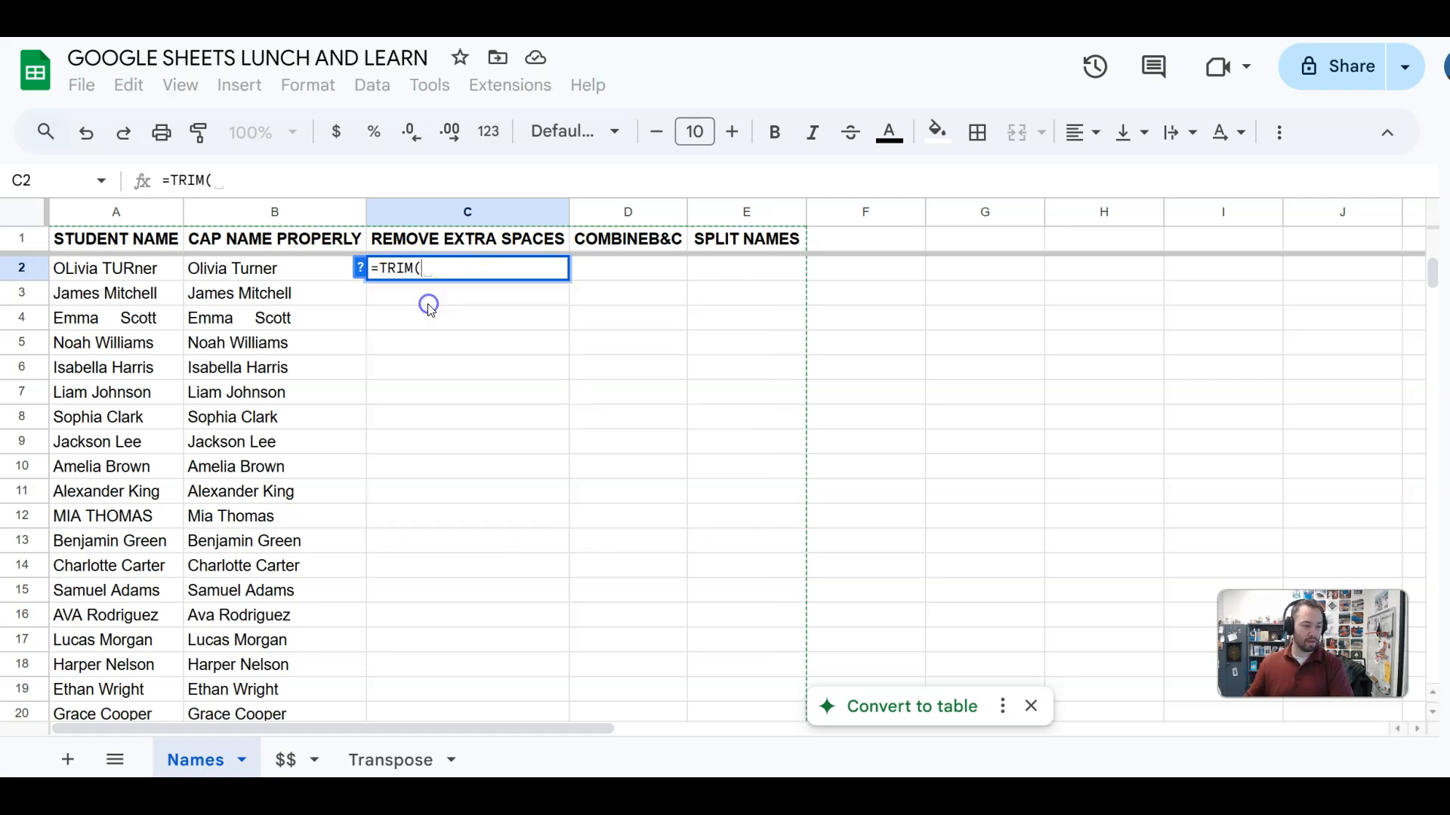
pyautogui.click(255, 274)
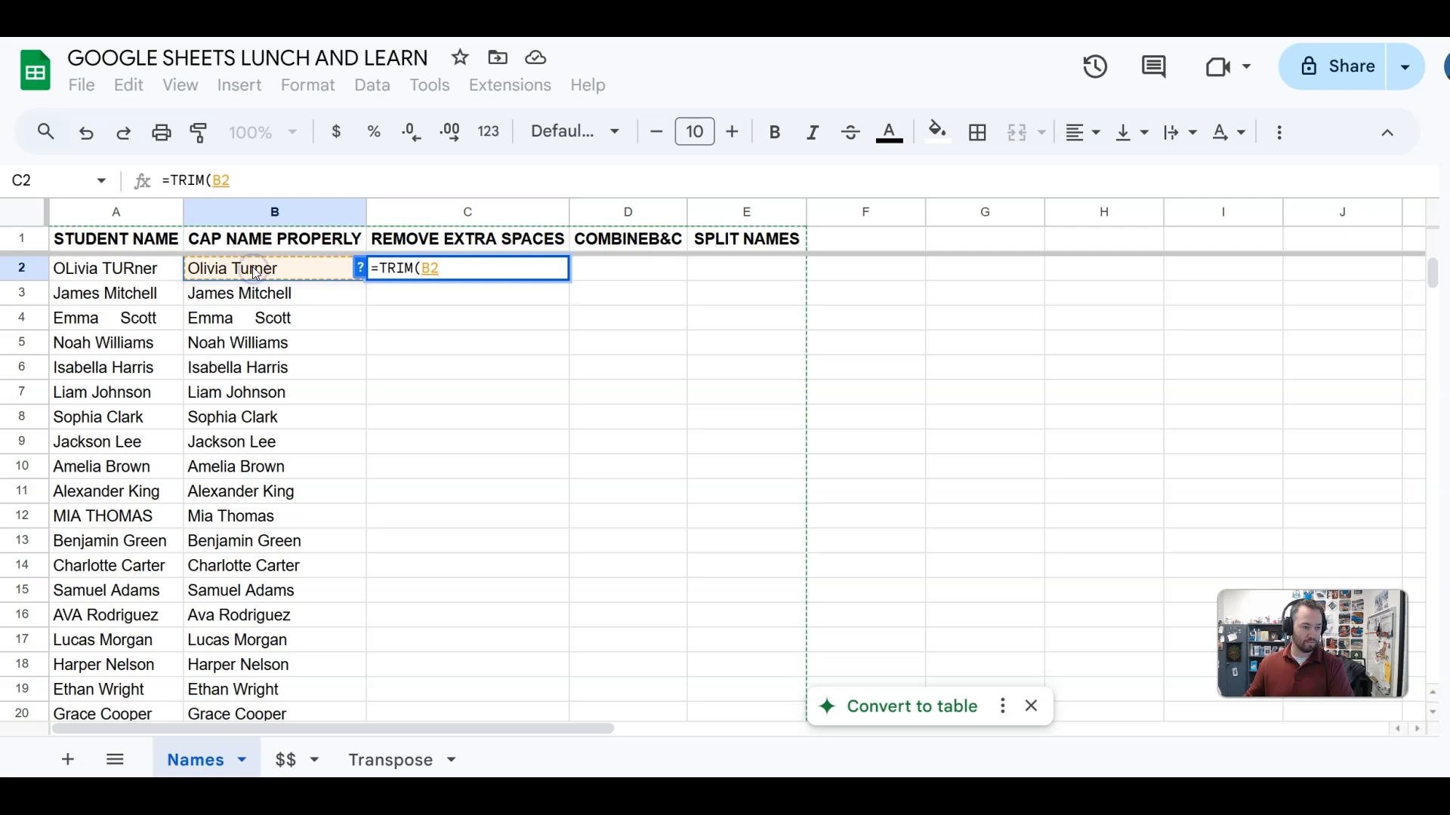
pyautogui.write(')')
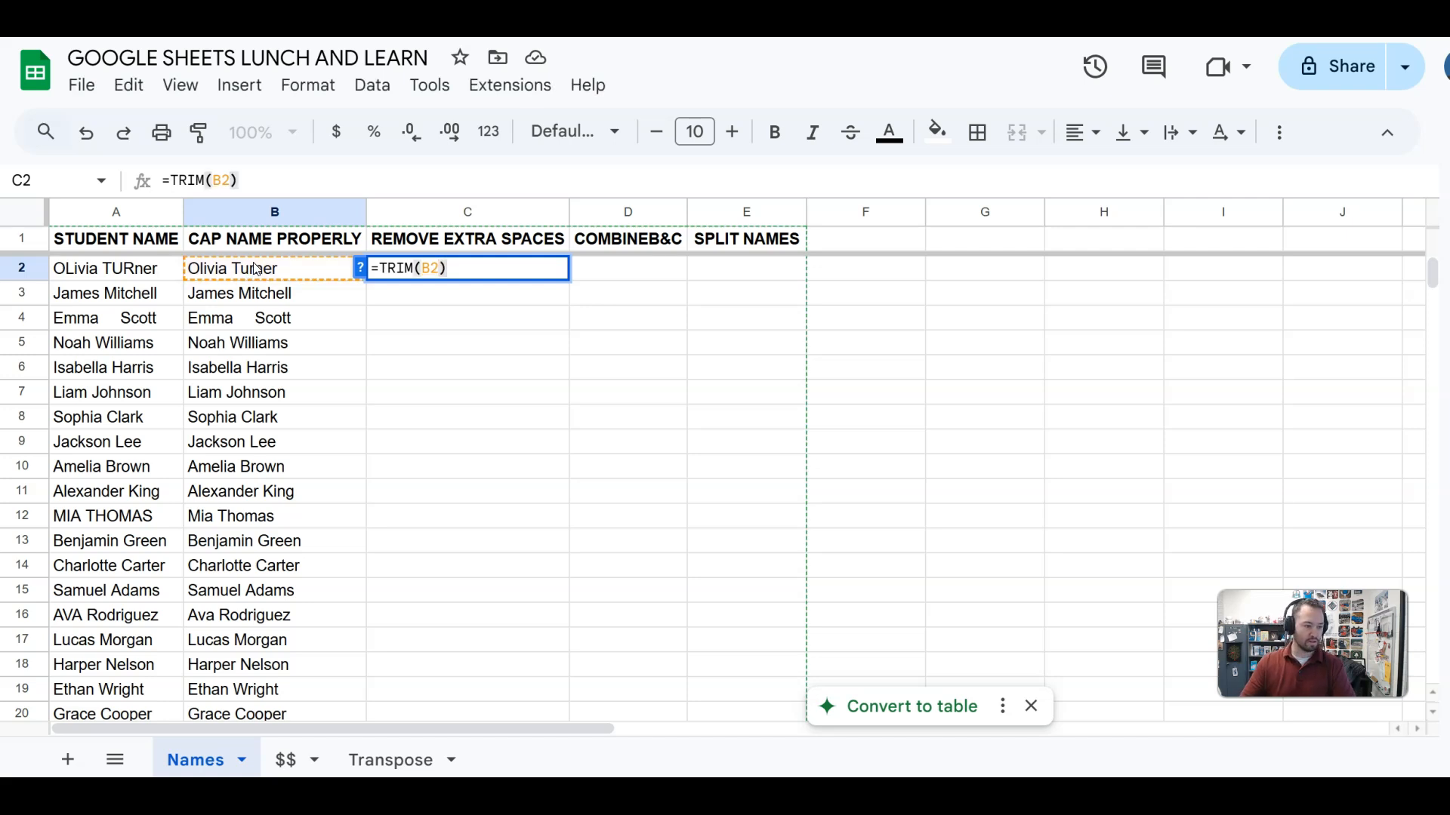
pyautogui.press('Return')
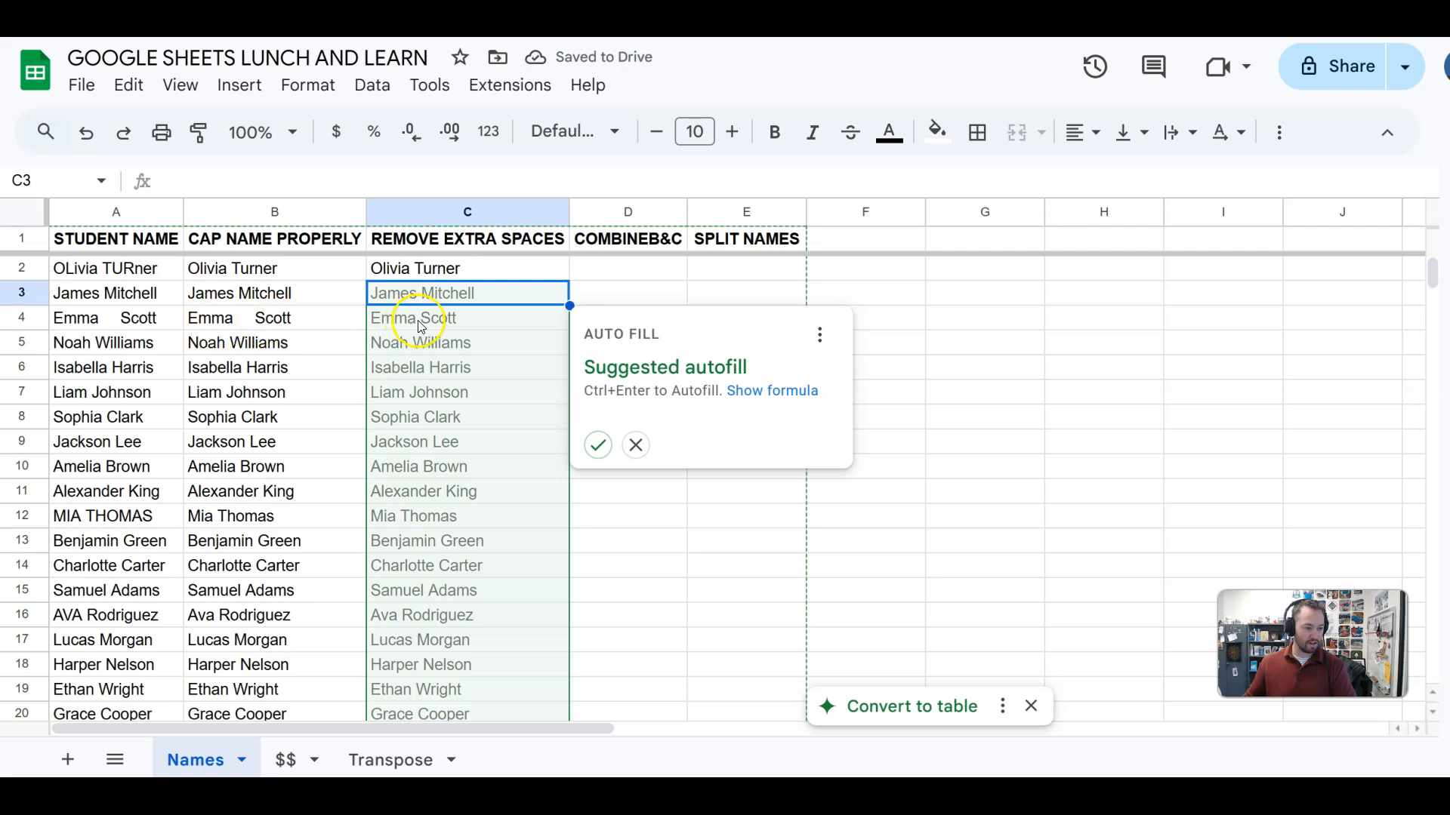
pyautogui.click(598, 445)
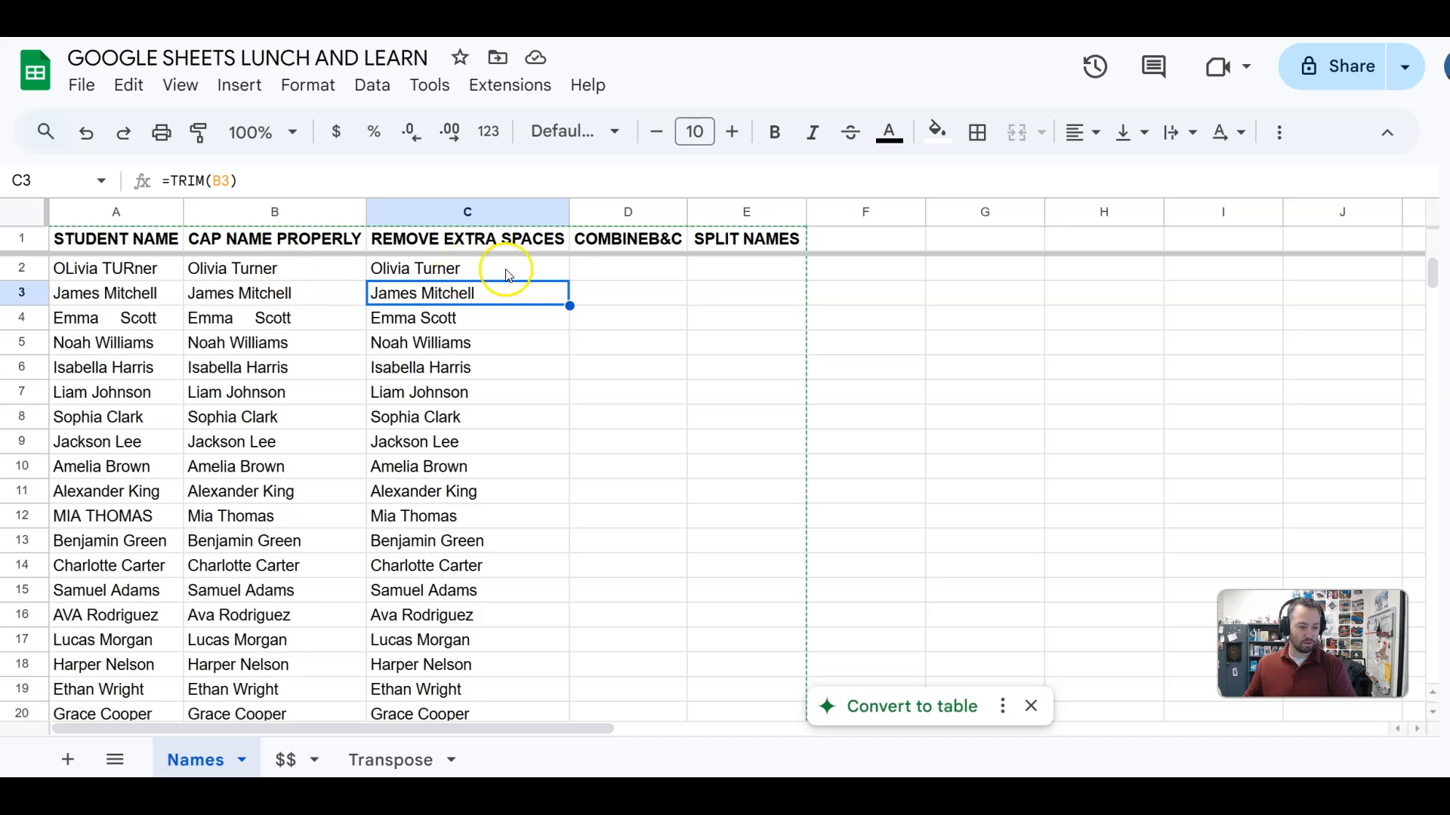
# Enter the nested formula =TRIM(PROPER(A2)) in D2 and accept the suggested autofill for the rest of the COMBINEB&C column.
pyautogui.click(590, 273)
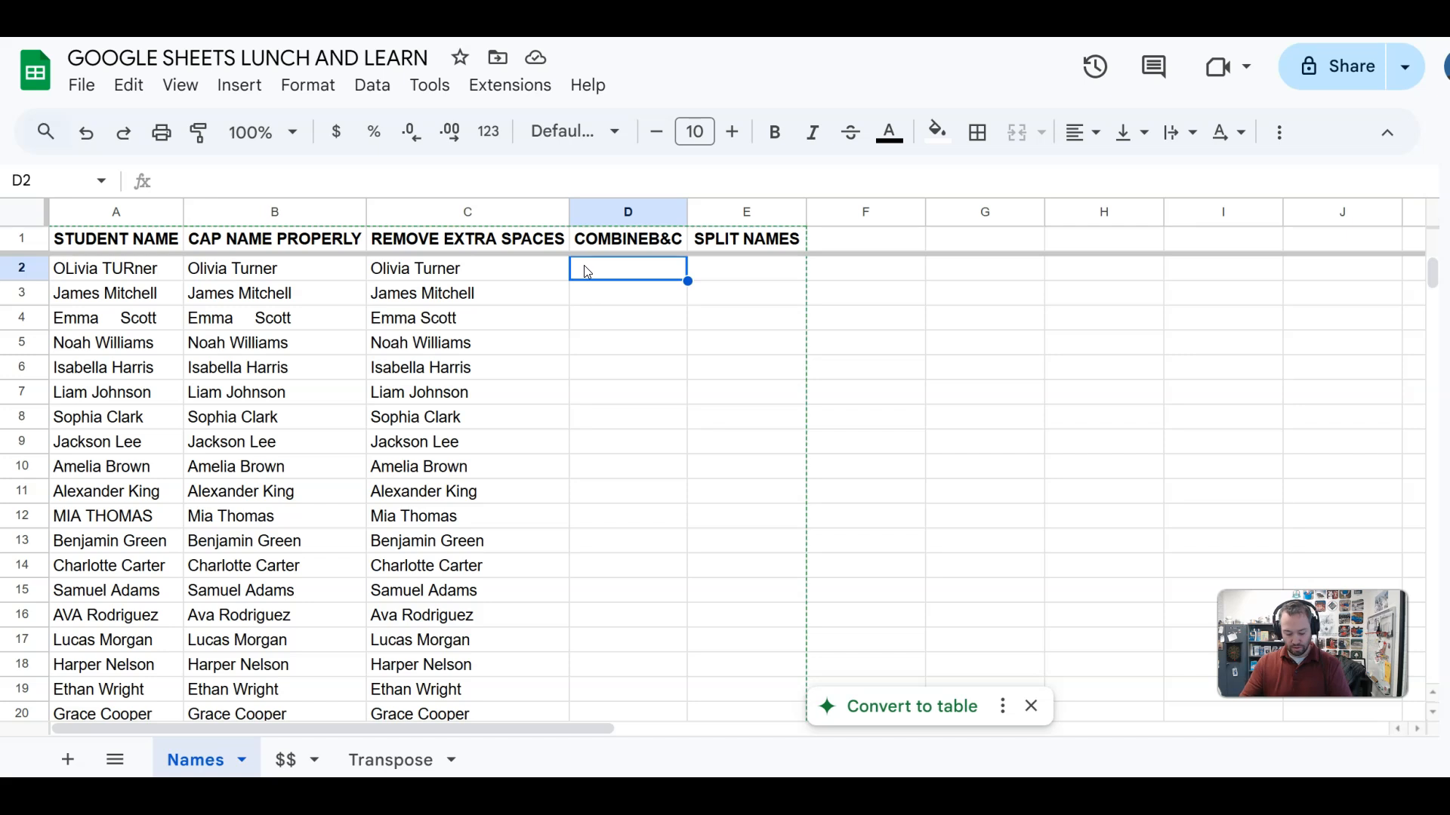
pyautogui.write('=')
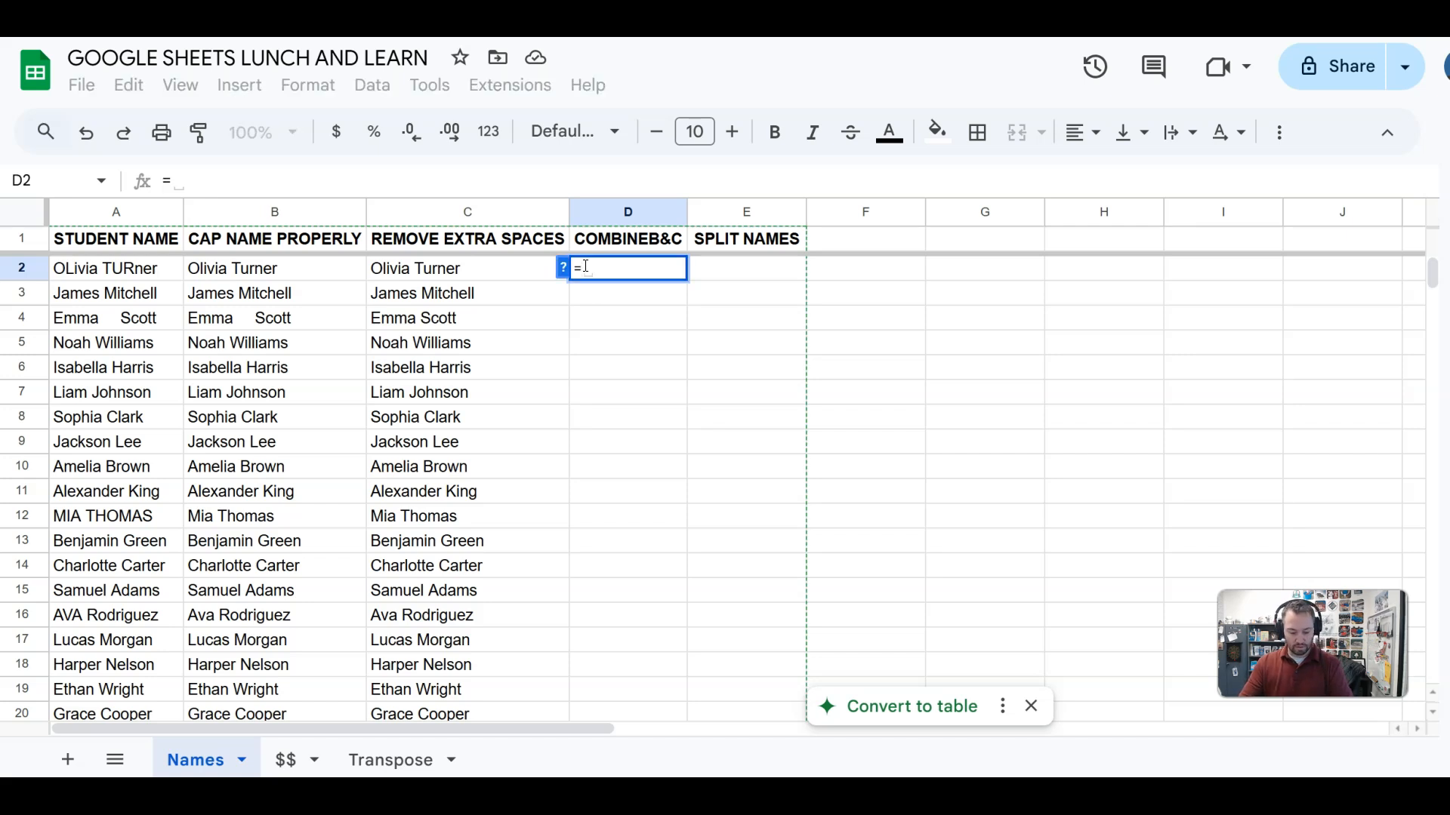
pyautogui.write('TRI')
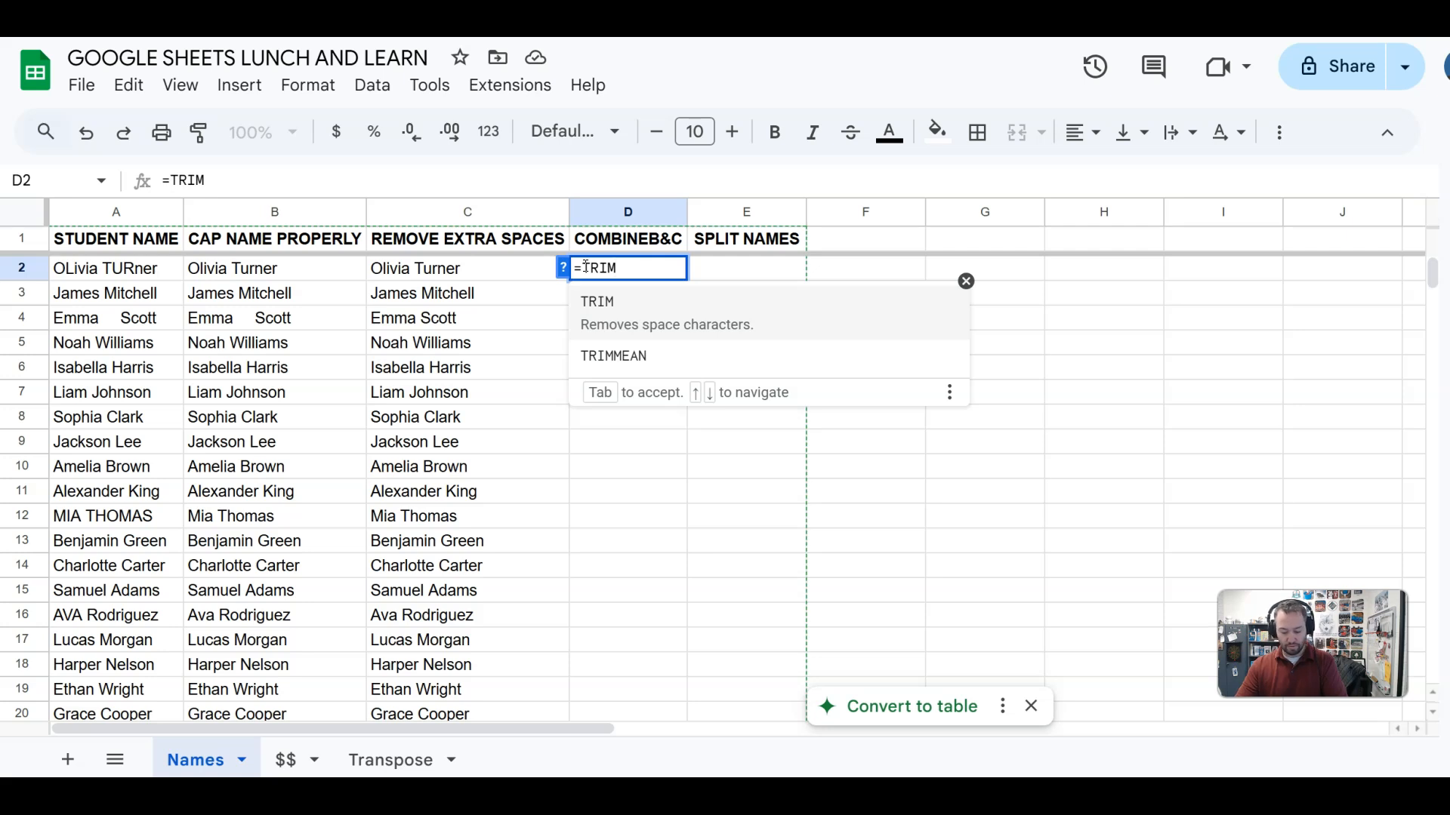
pyautogui.write('M')
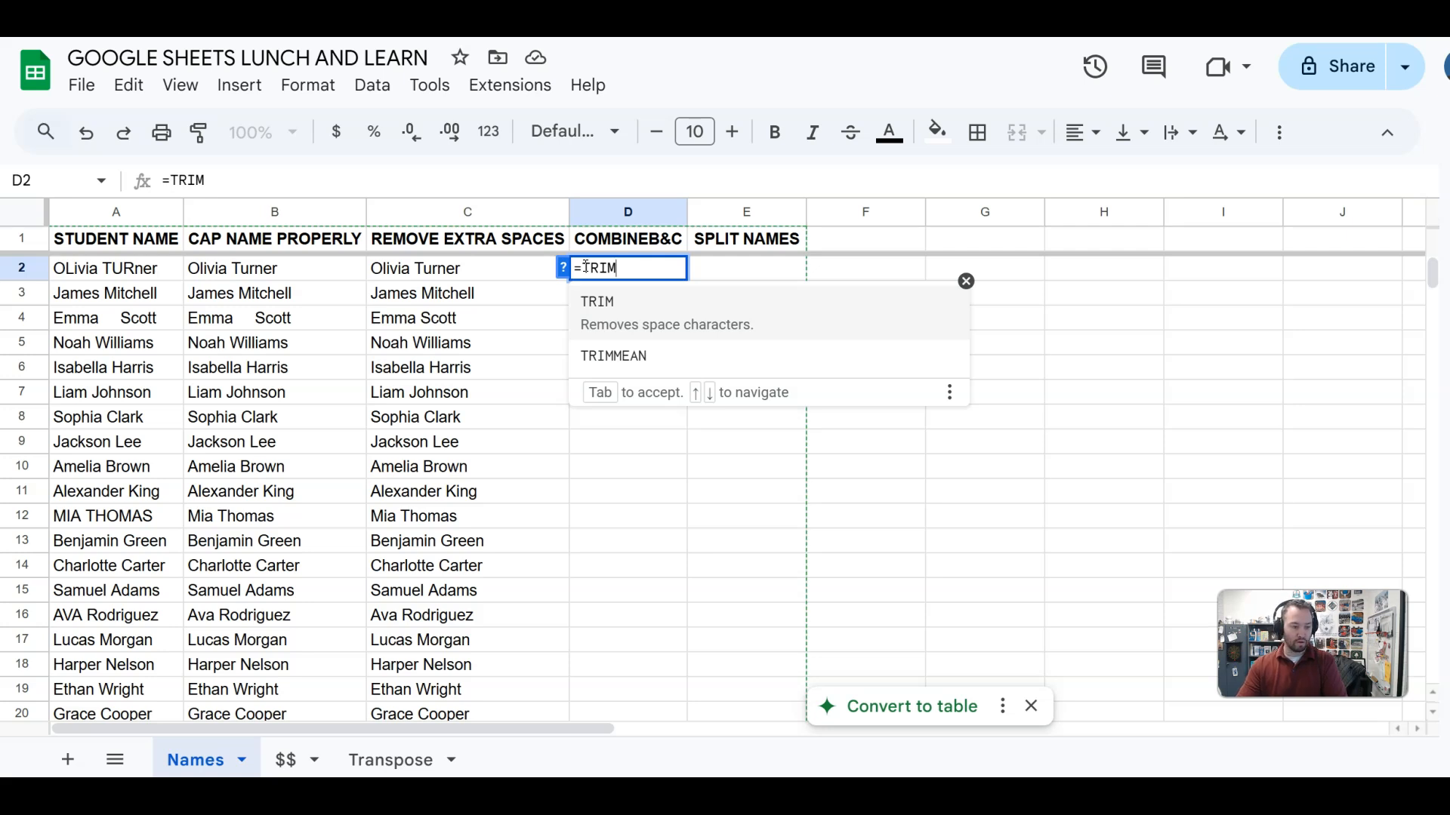
pyautogui.write('(')
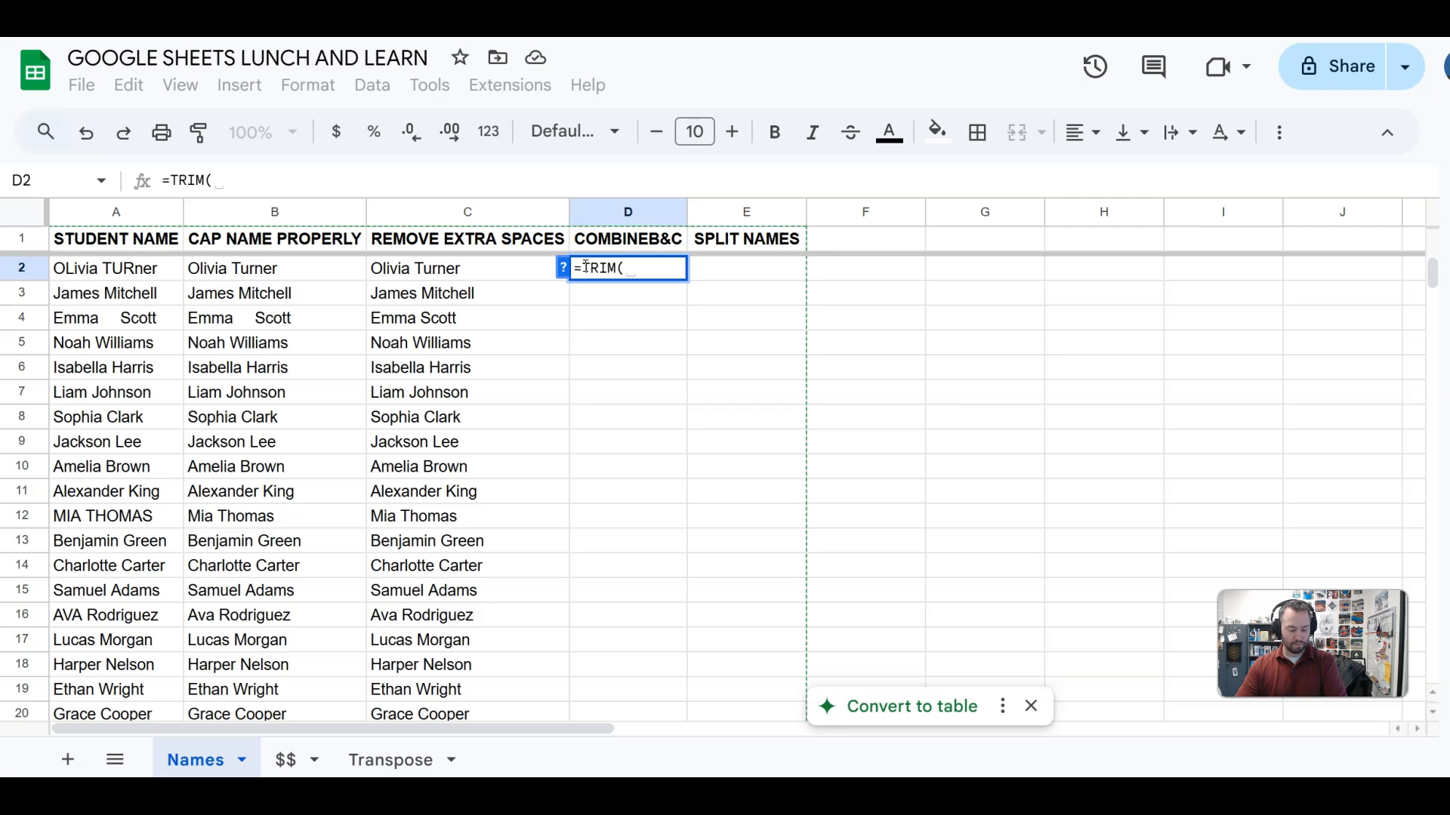
pyautogui.write('PROP')
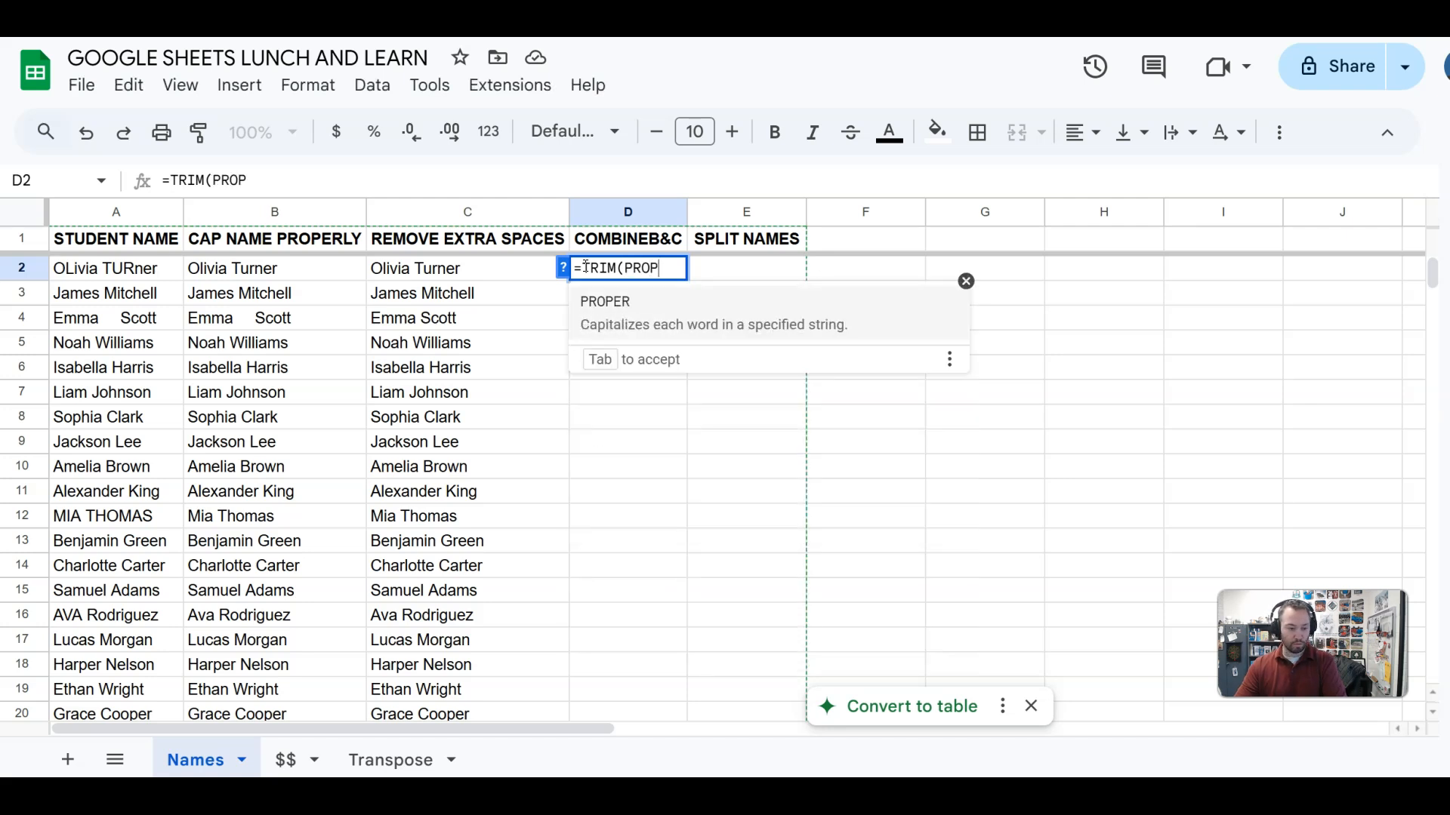
pyautogui.click(631, 302)
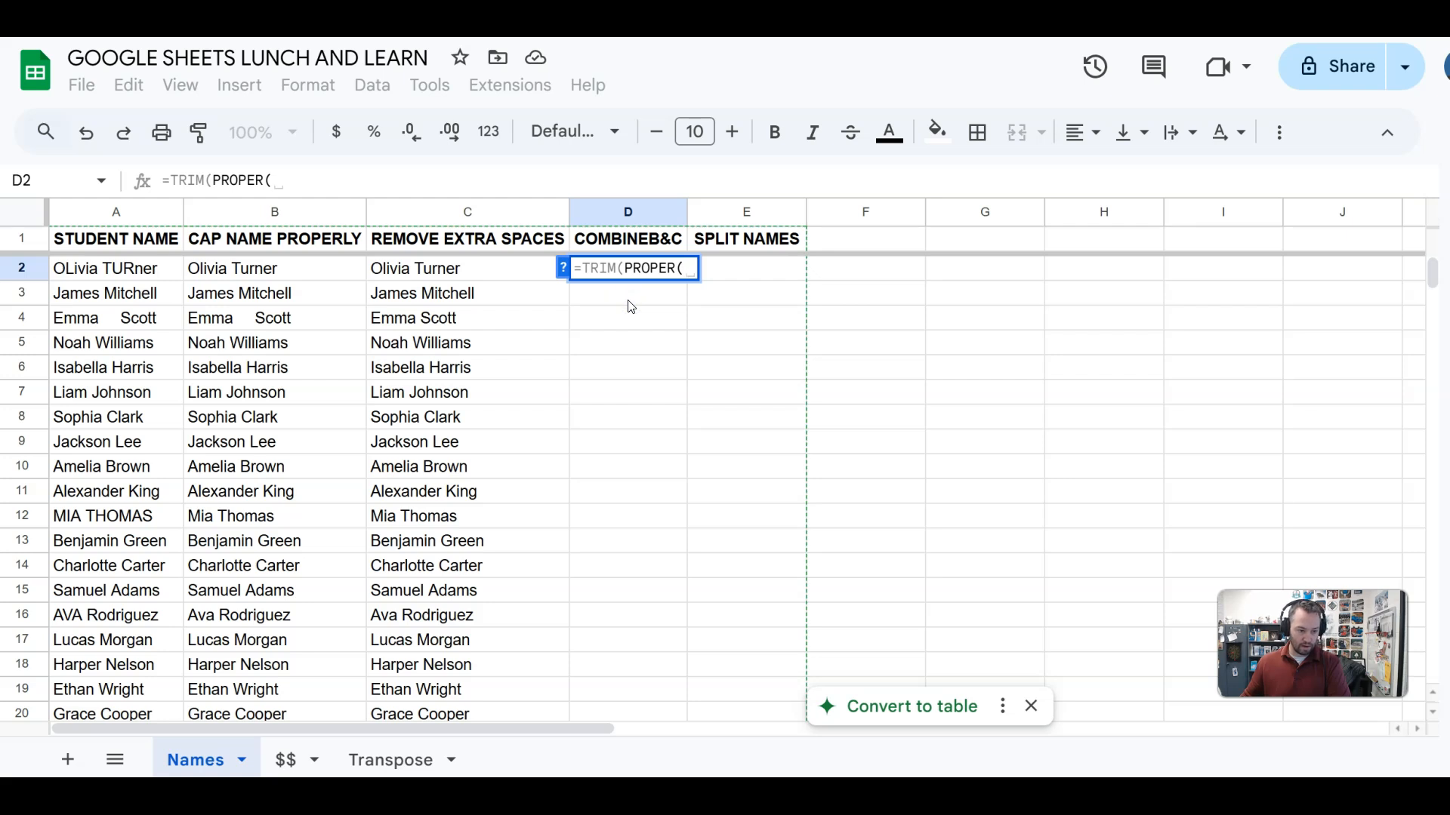
pyautogui.click(425, 272)
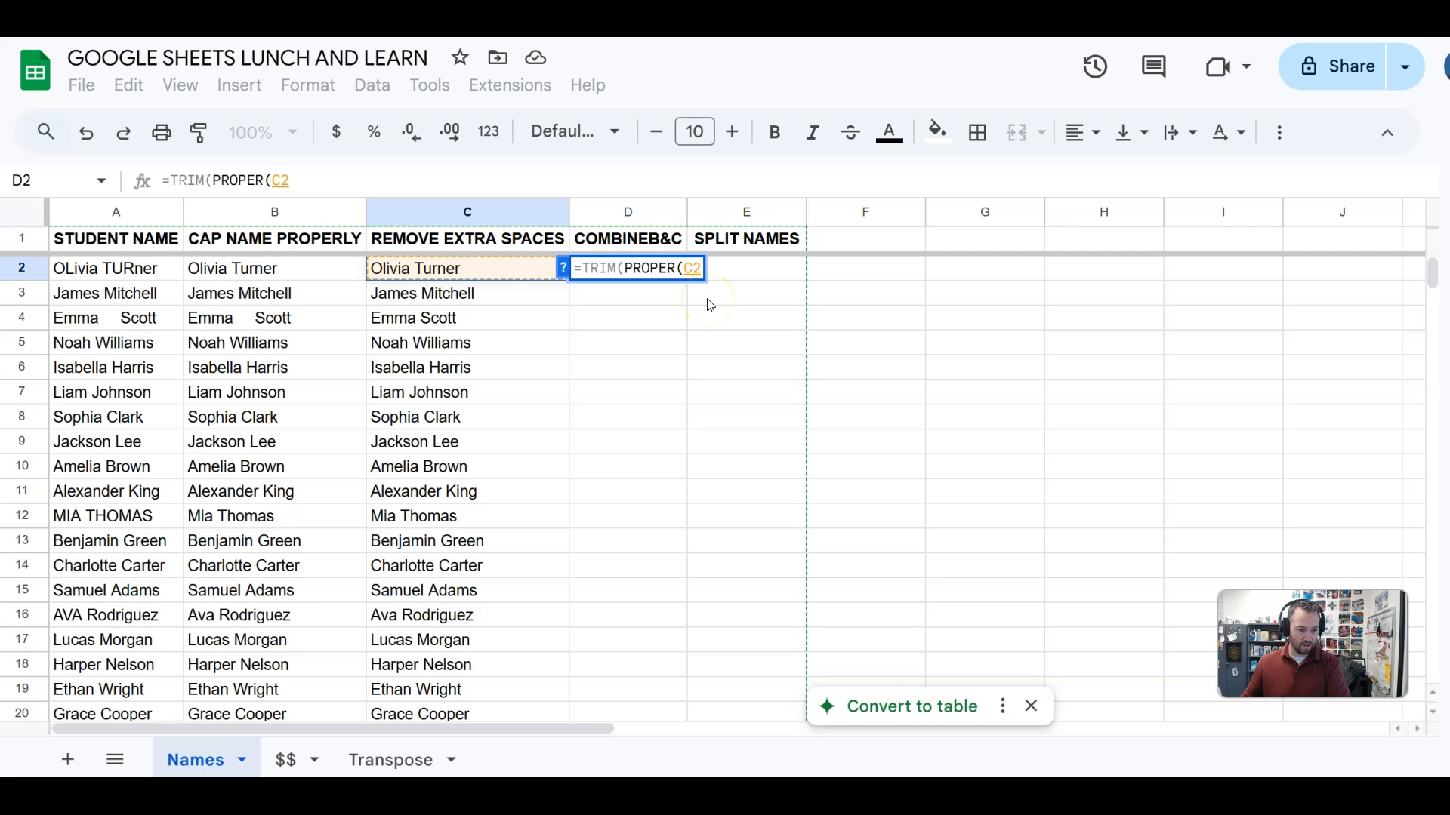
pyautogui.click(110, 277)
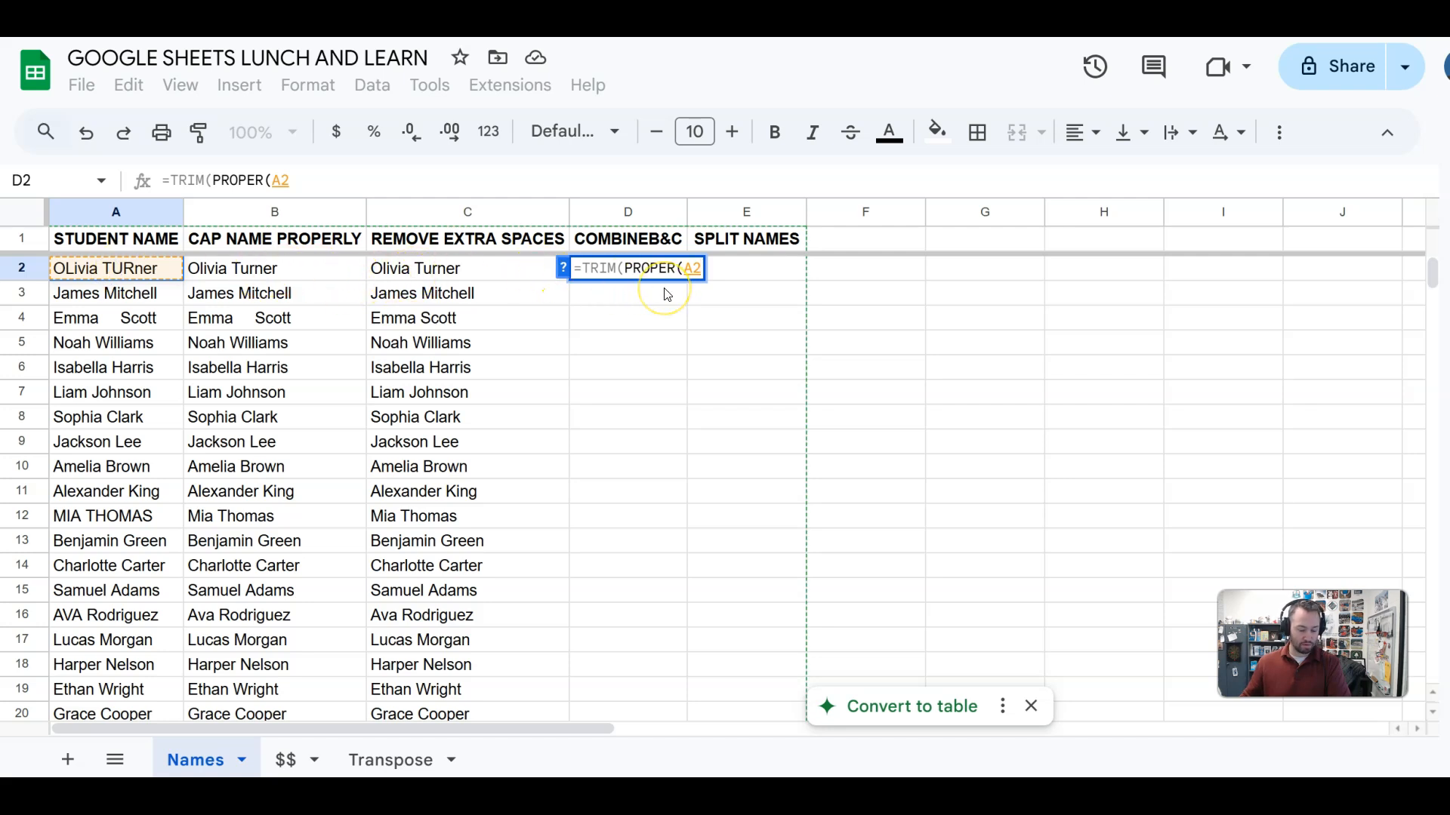
pyautogui.write(')))')
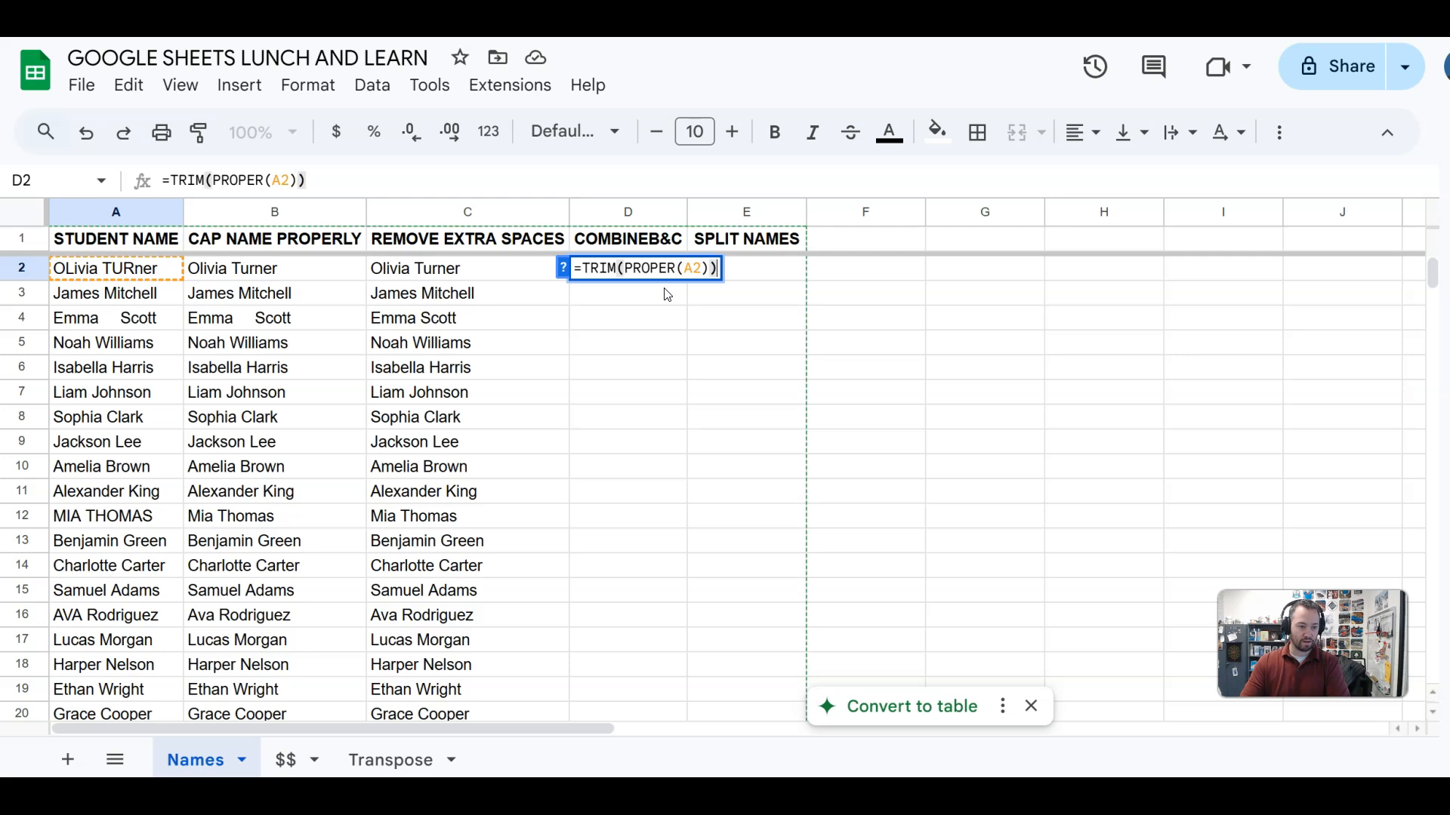
pyautogui.press('Return')
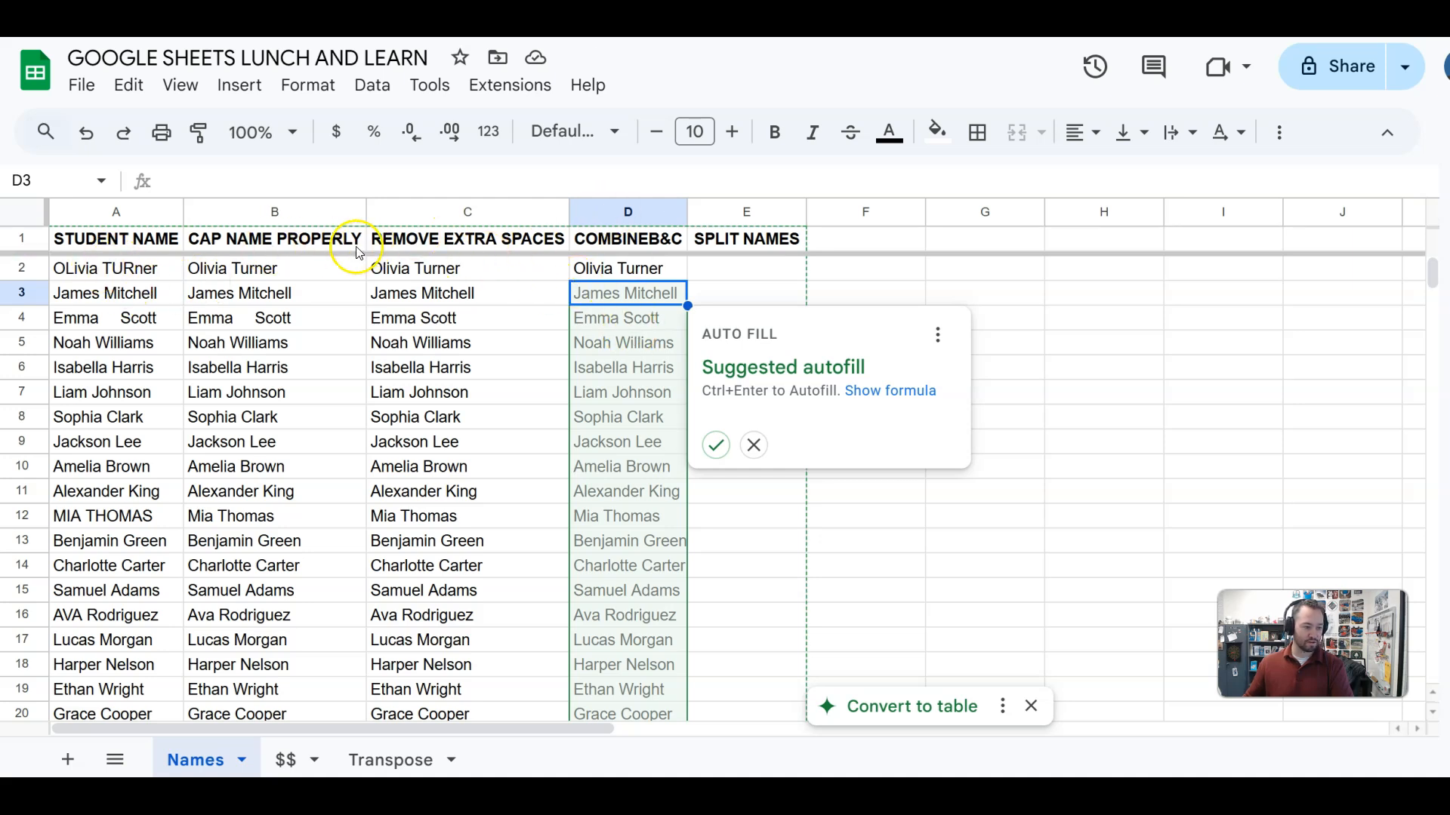
pyautogui.click(716, 445)
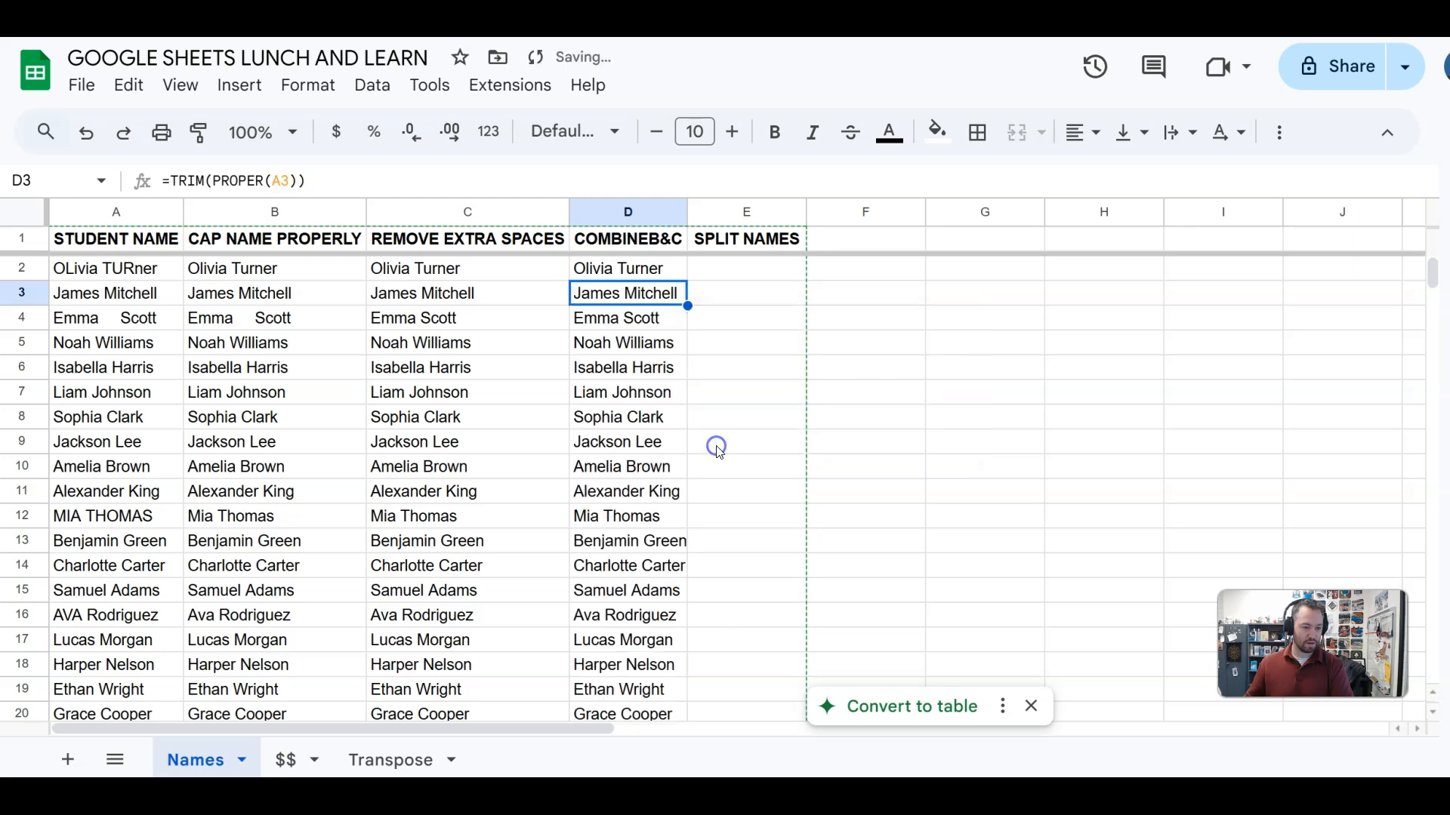
# Enter =SPLIT(D2," ") in E2 under SPLIT NAMES to divide the cleaned student name at the space.
pyautogui.click(714, 276)
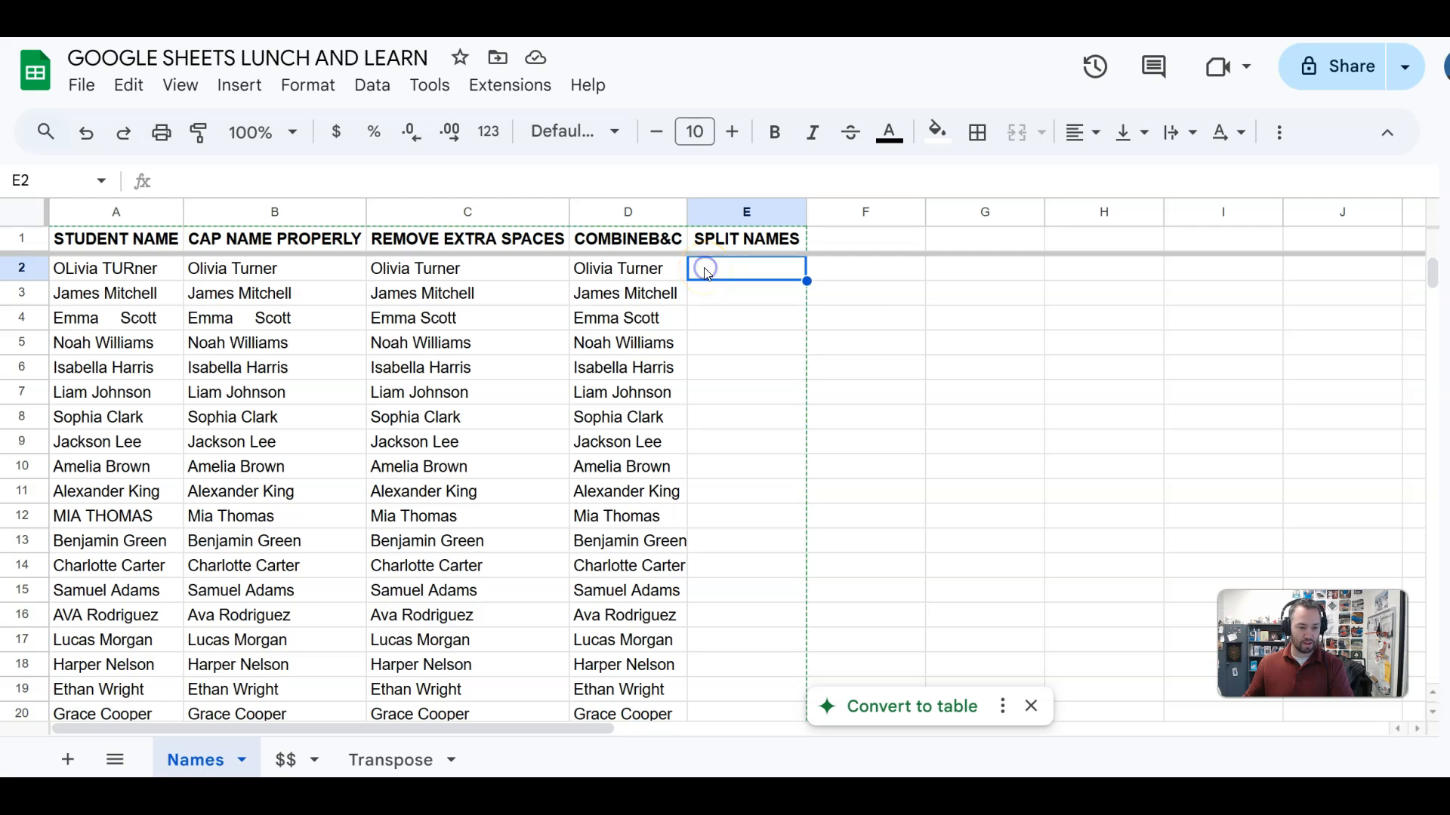
pyautogui.write('=')
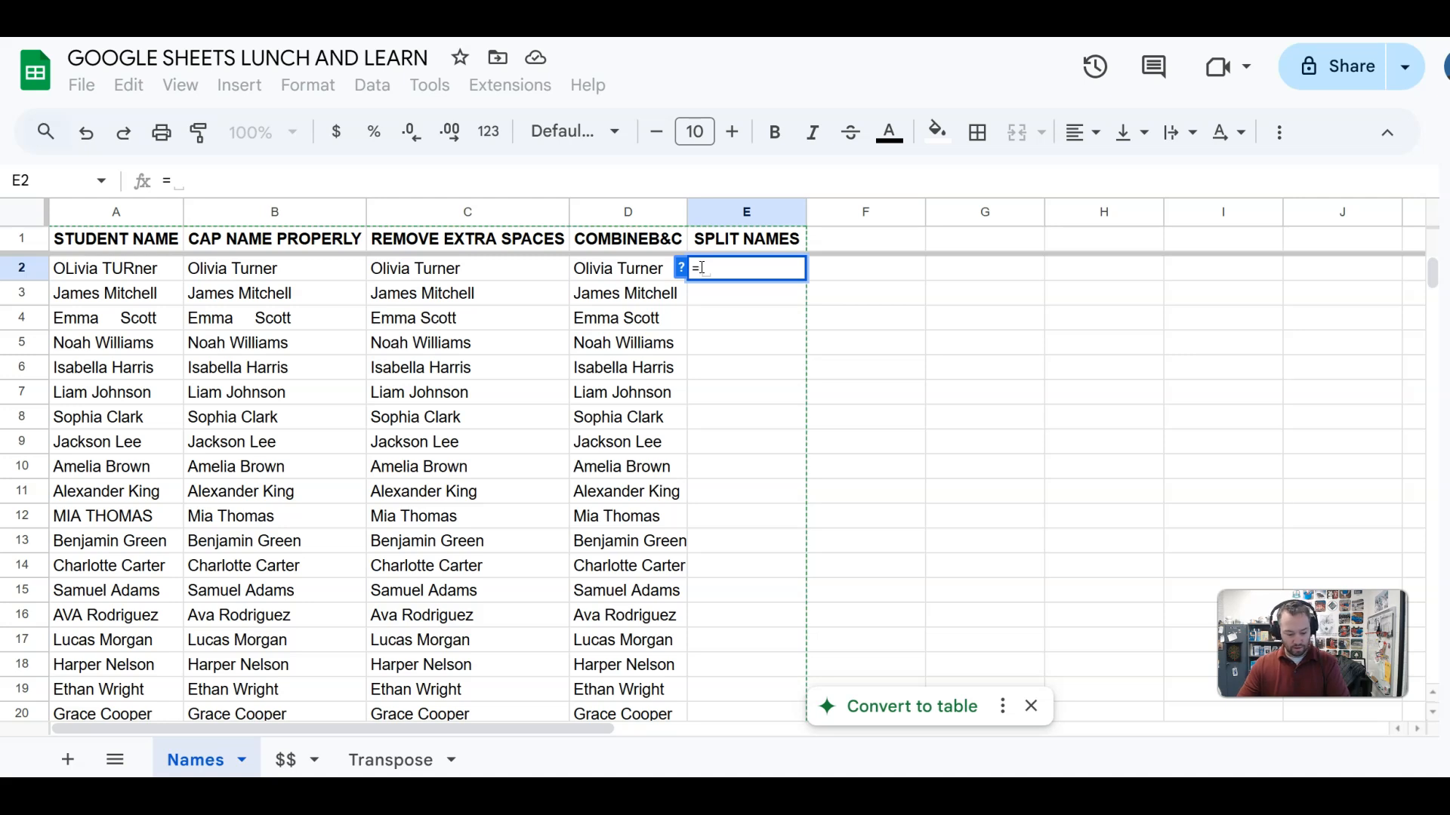
pyautogui.write('SP')
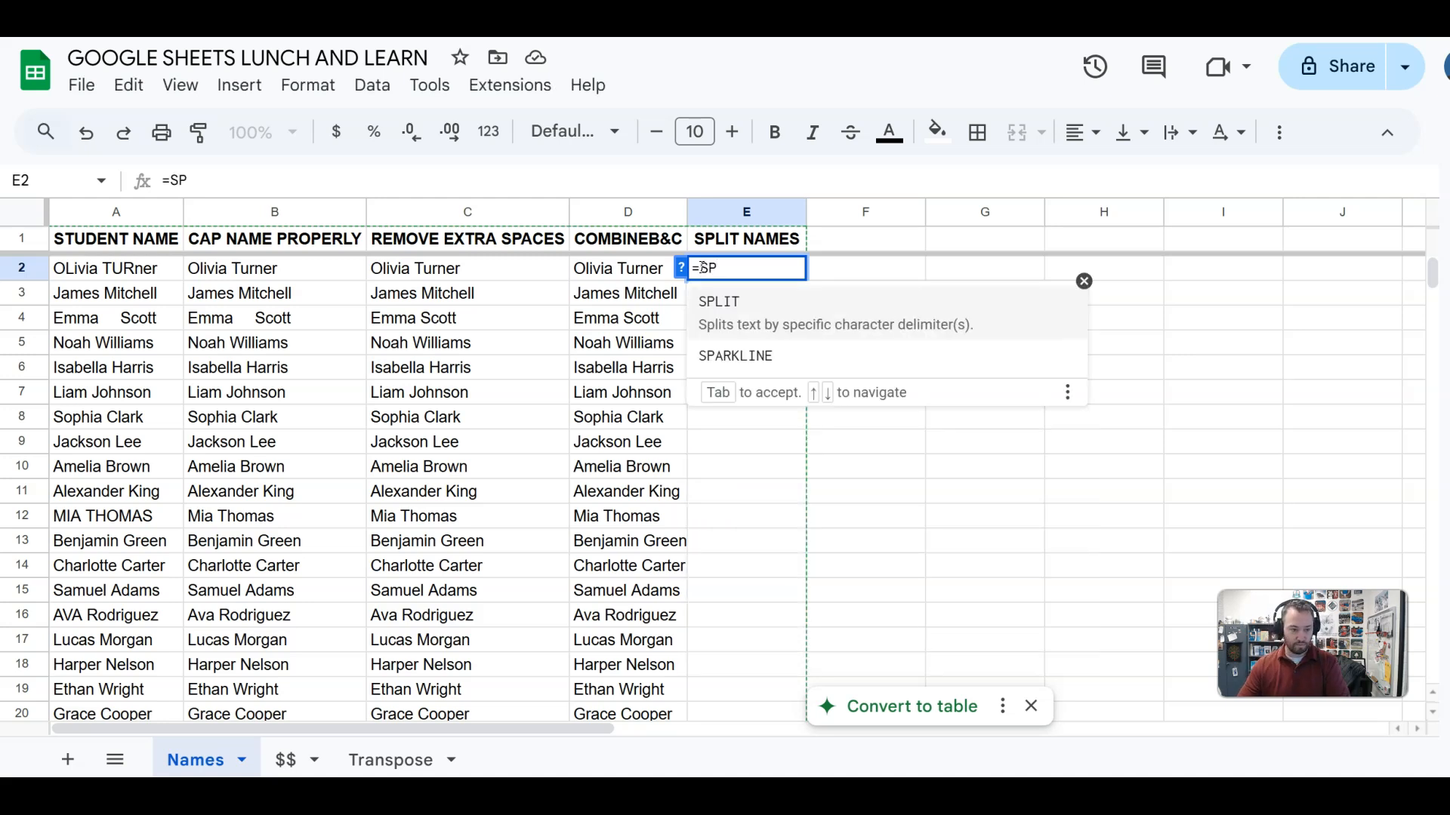
pyautogui.click(769, 307)
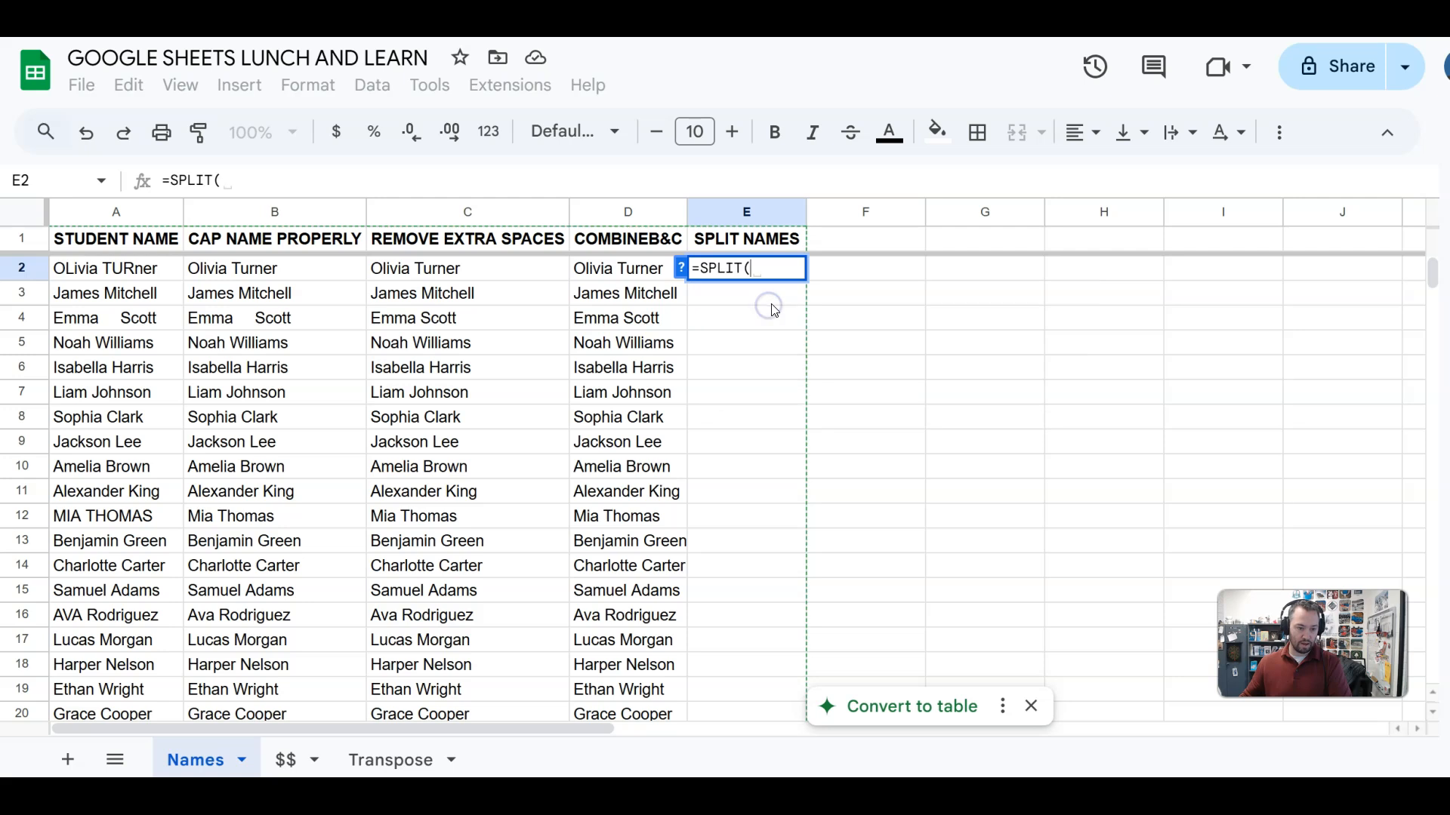
pyautogui.click(613, 271)
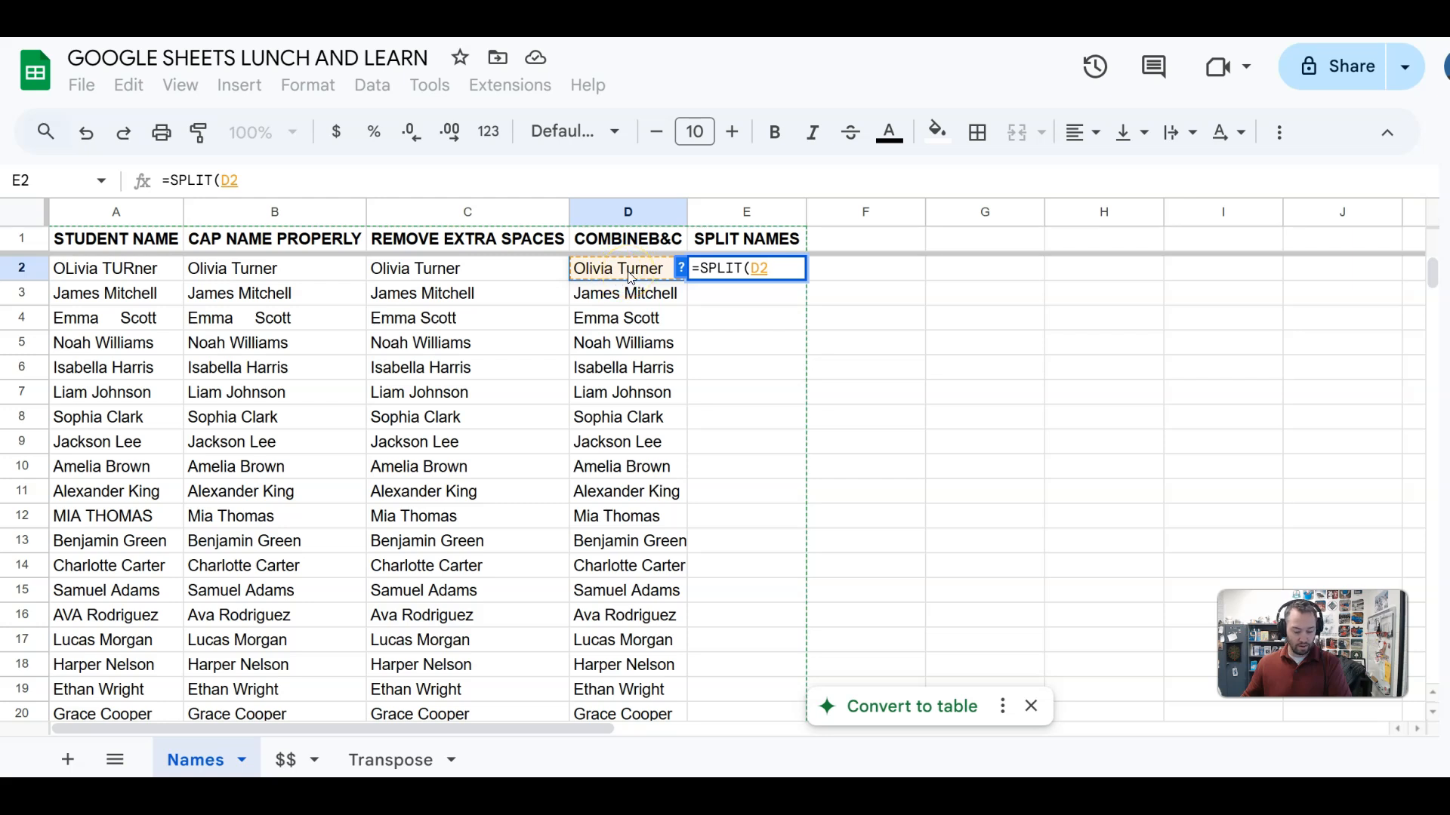
pyautogui.write(', ')
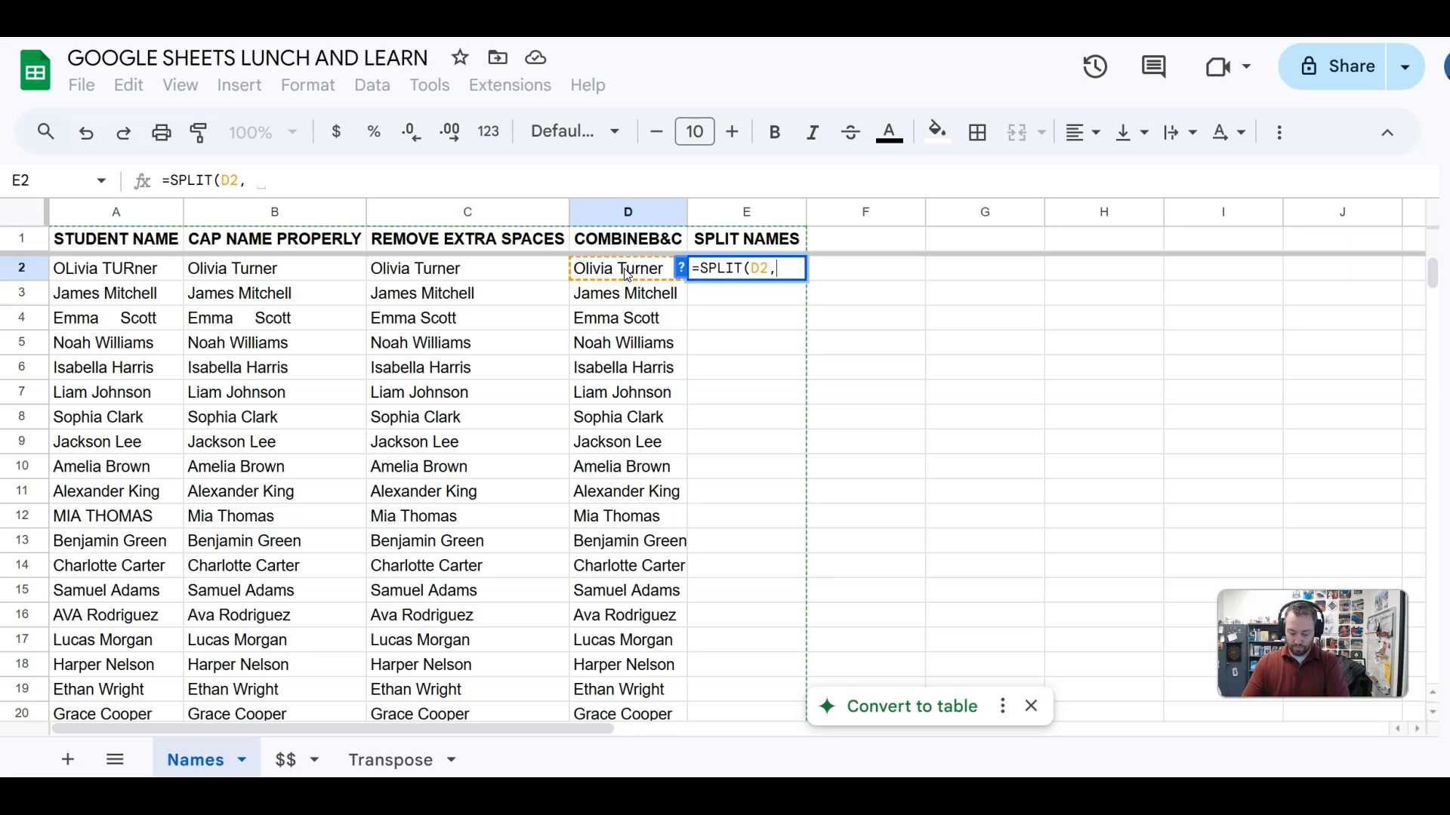
pyautogui.write('"')
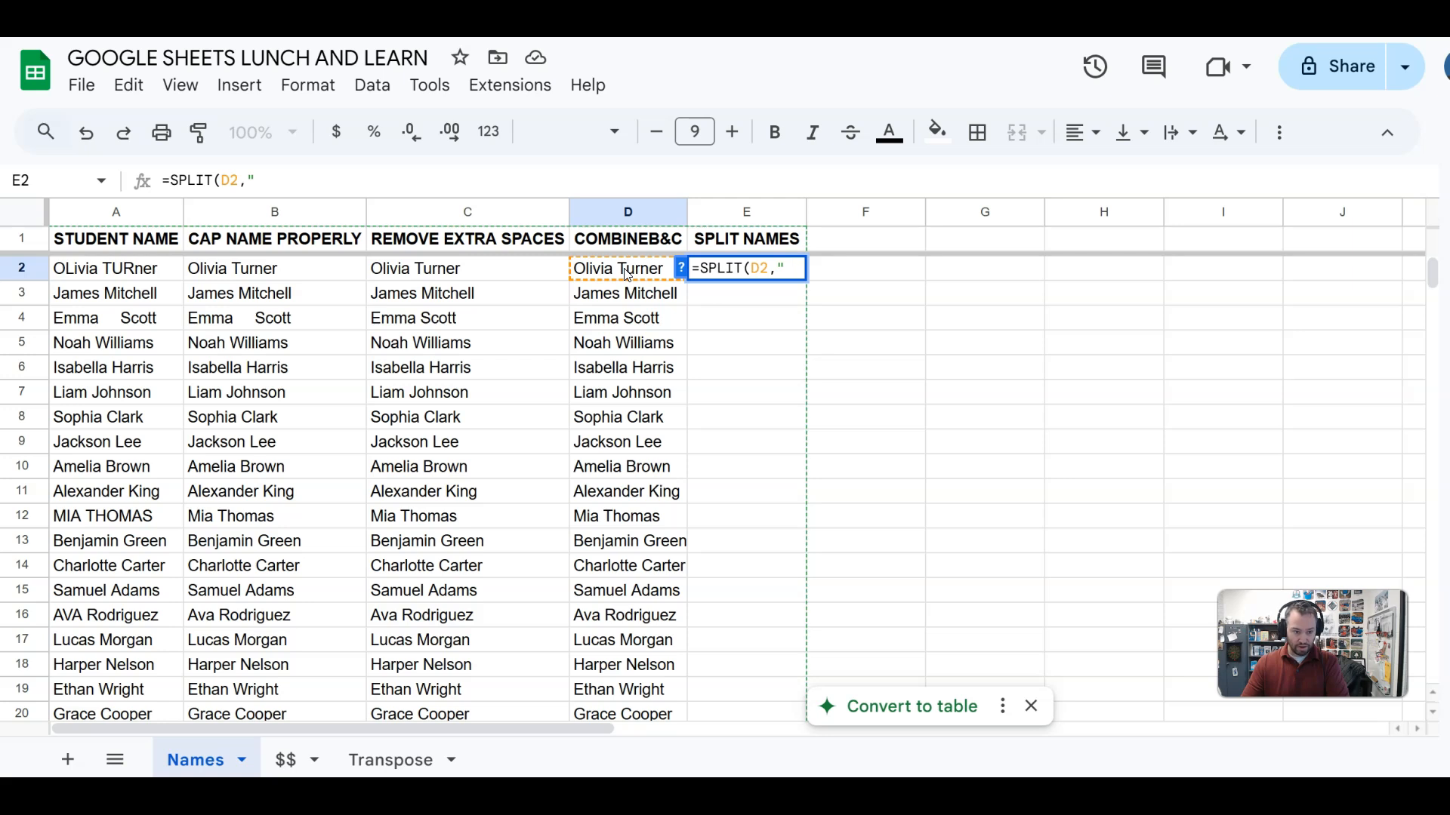
pyautogui.write('")')
pyautogui.press('Return')
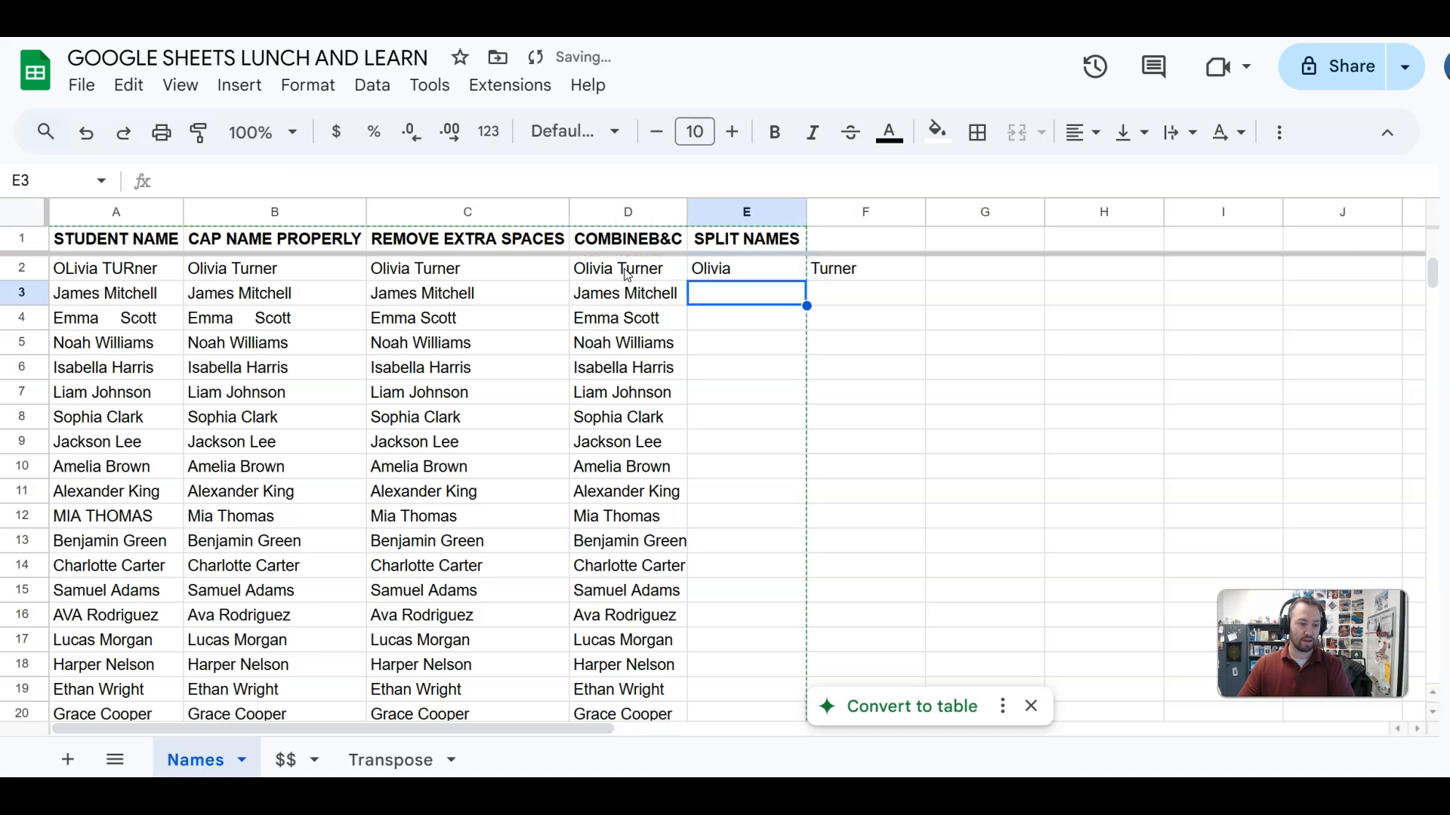